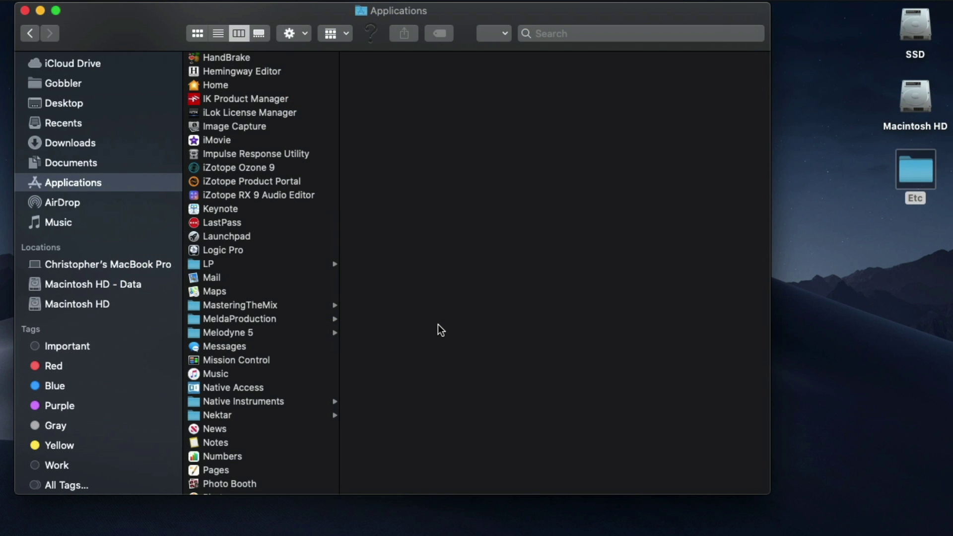
Compress the Logic Pro app into Logic Pro.zip and move the archive into the LP folder
{"action": "left_click", "coordinate": [297, 251]}
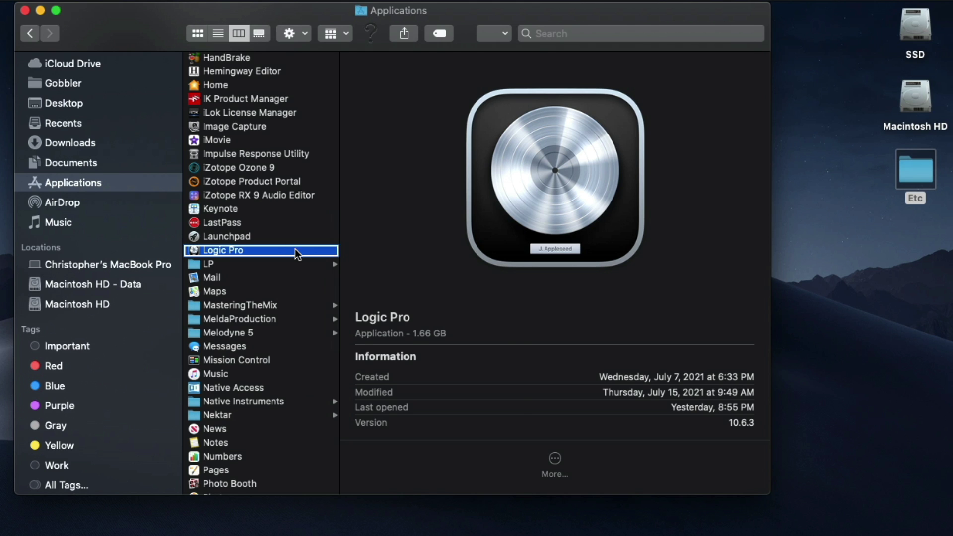
{"action": "right_click", "coordinate": [297, 253]}
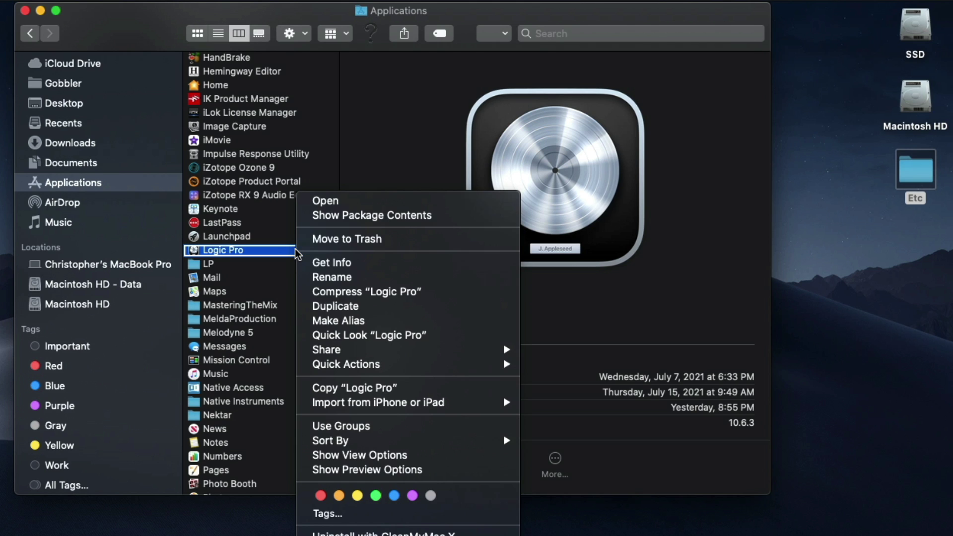
{"action": "left_click", "coordinate": [439, 292]}
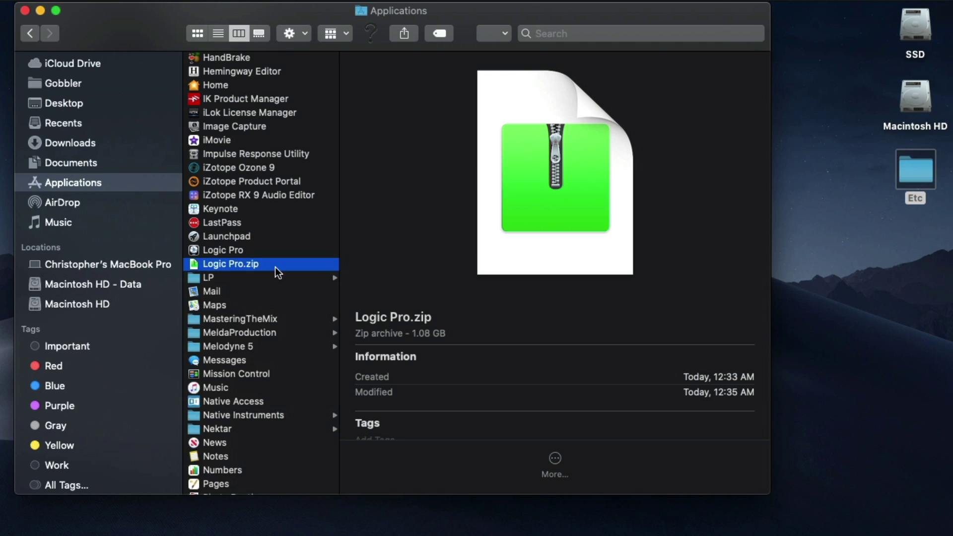
{"action": "left_click_drag", "start_coordinate": [258, 263], "coordinate": [216, 279]}
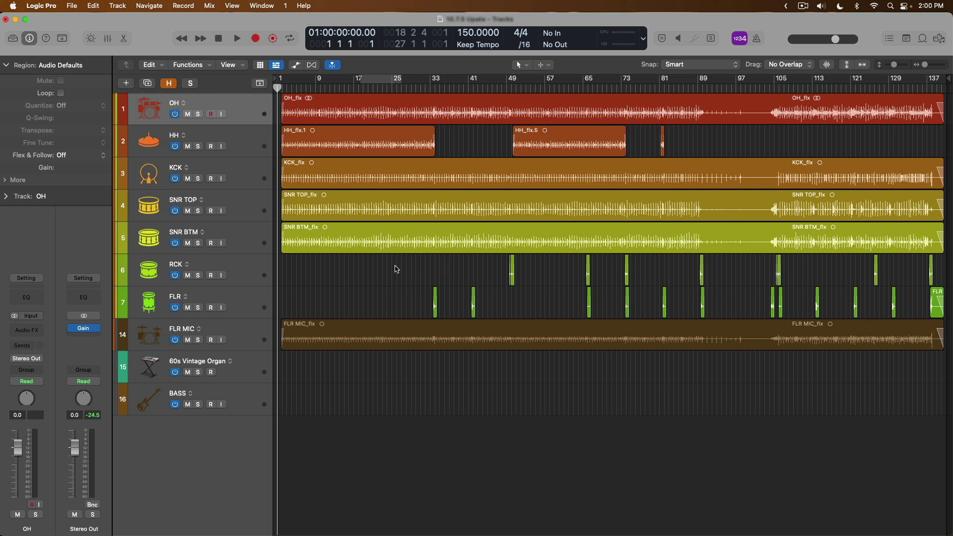
Pack the tracks from OH through FLR MIC into a summing stack with Cmd-Shift-D
{"action": "left_click", "coordinate": [253, 110]}
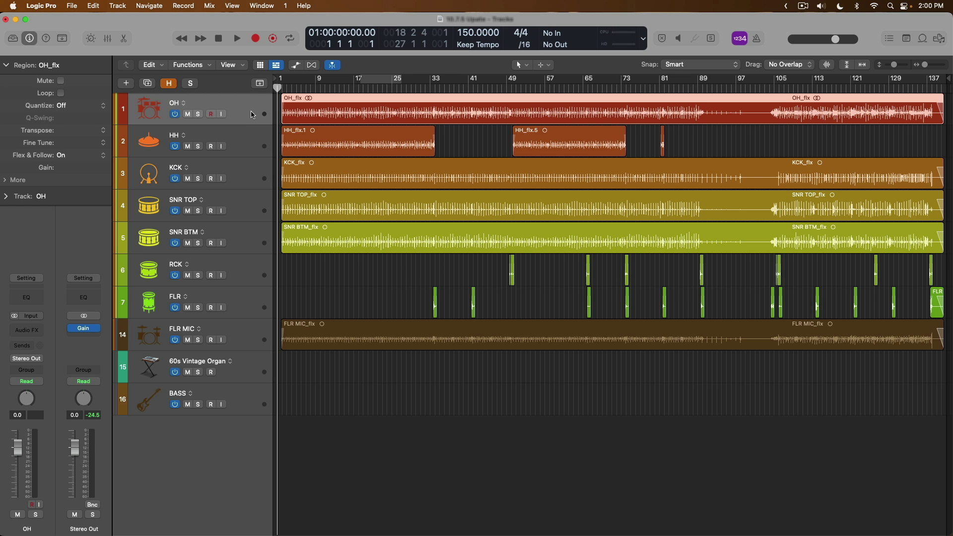
{"action": "left_click", "coordinate": [250, 343], "text": "shift"}
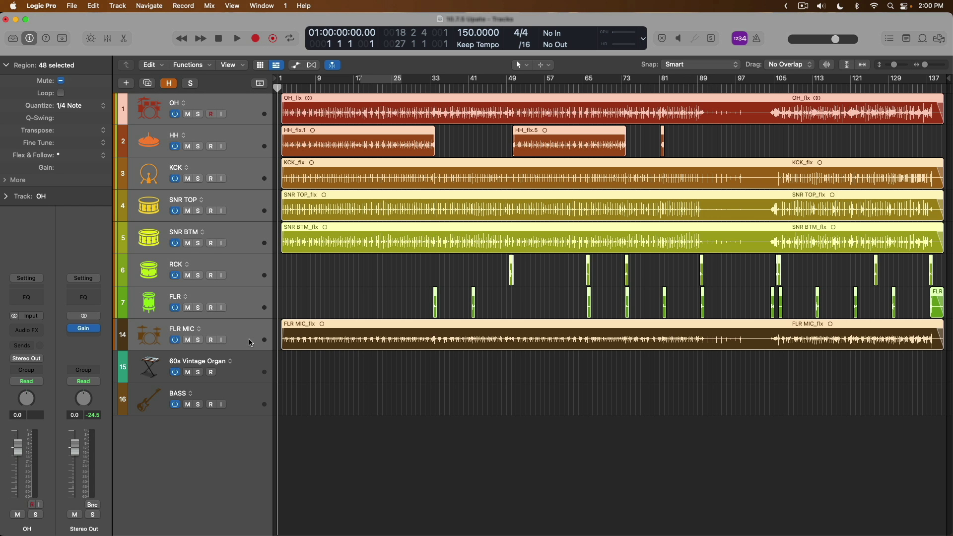
{"action": "key", "text": "super+shift+d"}
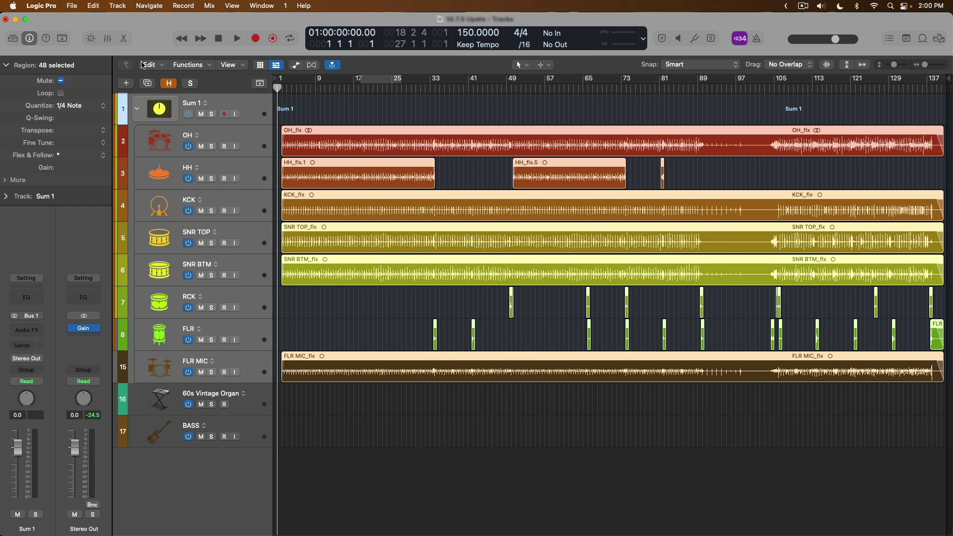
{"action": "left_click", "coordinate": [118, 5]}
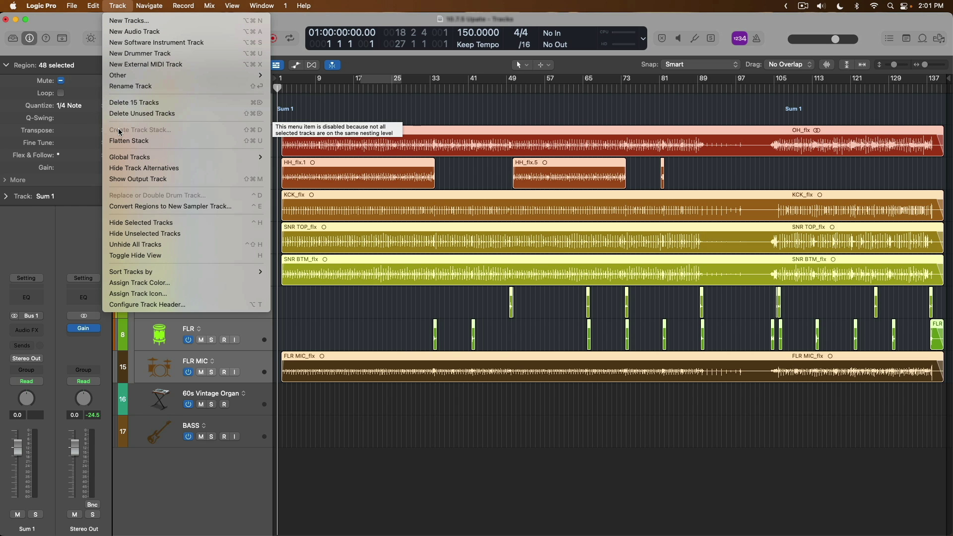
{"action": "left_click", "coordinate": [339, 306]}
Inspect the Sum 1 stack in the Mixer, folding and unfolding it and selecting OH and SNR TOP
{"action": "key", "text": "x"}
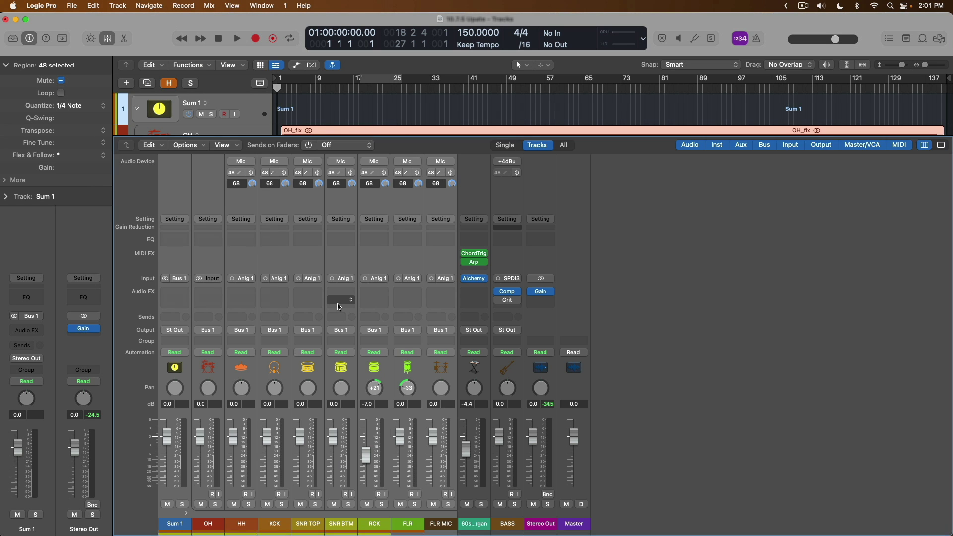
{"action": "left_click", "coordinate": [187, 515]}
{"action": "key", "text": "x"}
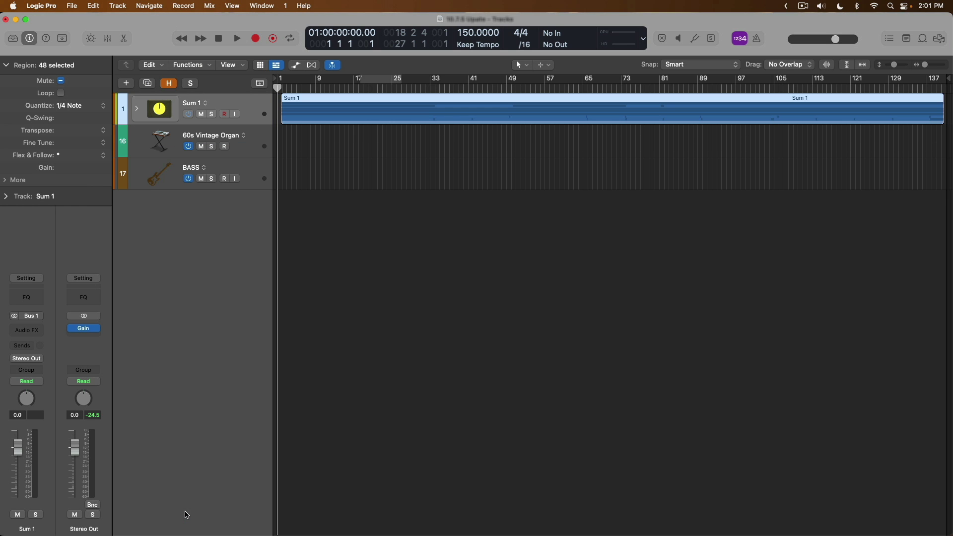
{"action": "key", "text": "x"}
{"action": "left_click", "coordinate": [187, 515]}
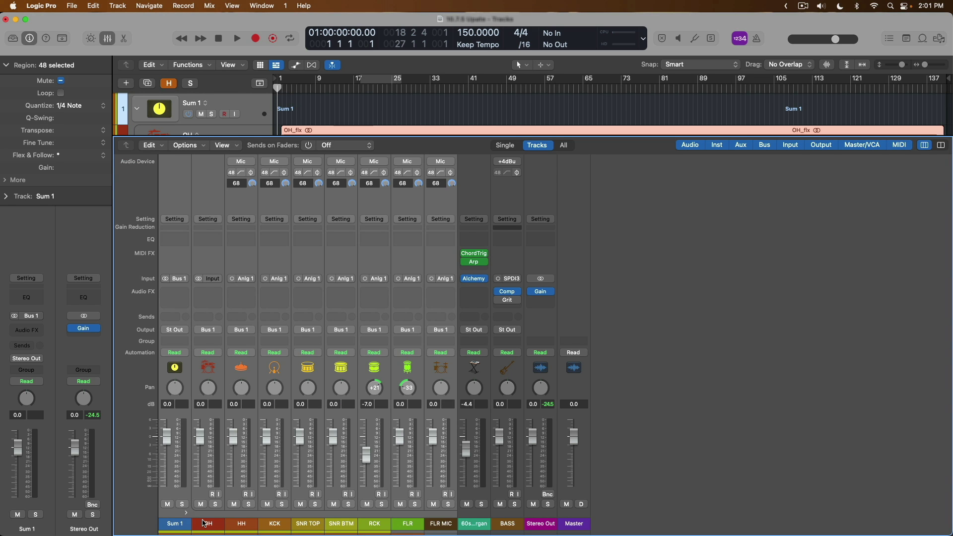
{"action": "left_click", "coordinate": [204, 522]}
{"action": "left_click", "coordinate": [308, 523]}
{"action": "key", "text": "x"}
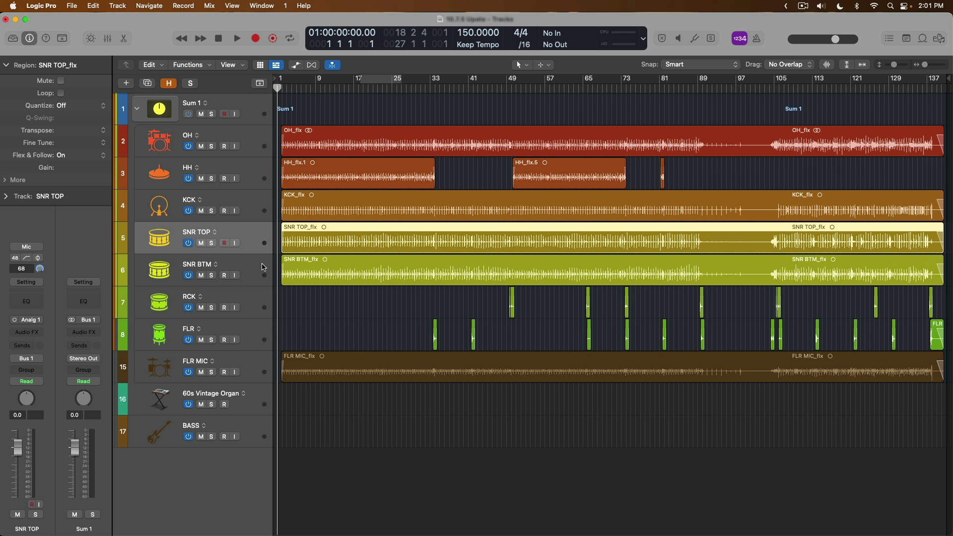
Add Channel EQ and Compressor plugins to the Sum 1 stack
{"action": "left_click", "coordinate": [260, 113]}
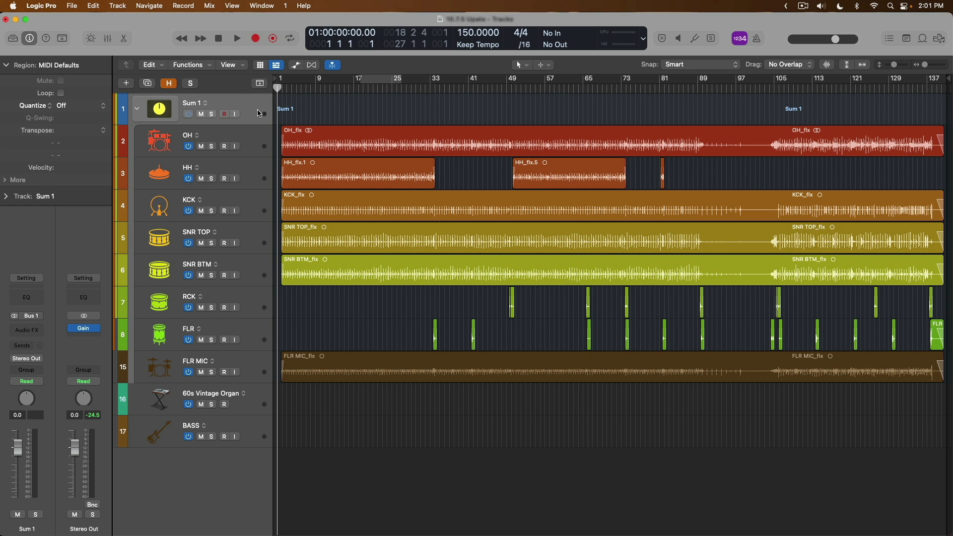
{"action": "left_click", "coordinate": [35, 299]}
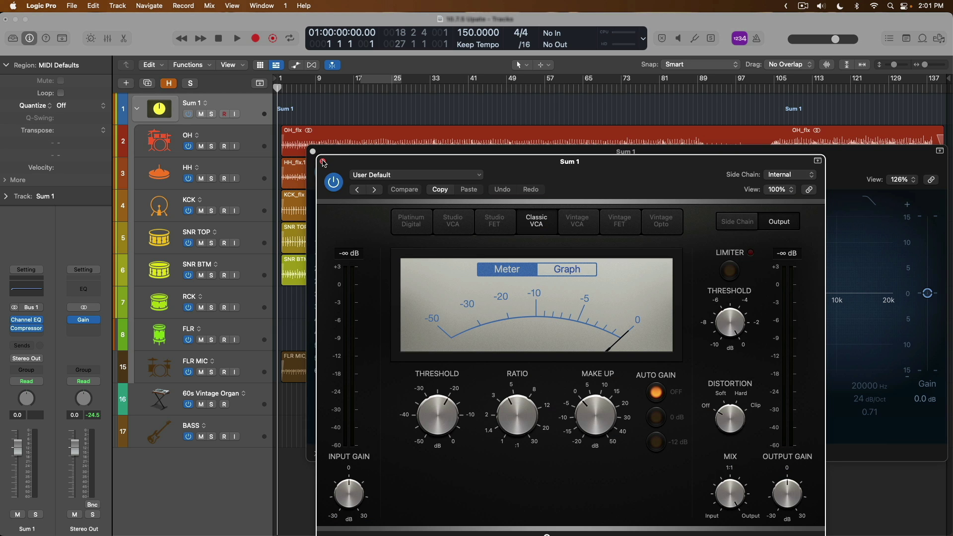
{"action": "left_click", "coordinate": [324, 163]}
Pack SNR TOP and SNR BTM into Sum 2, and RCK and FLR into Sum 3
{"action": "left_click", "coordinate": [252, 238]}
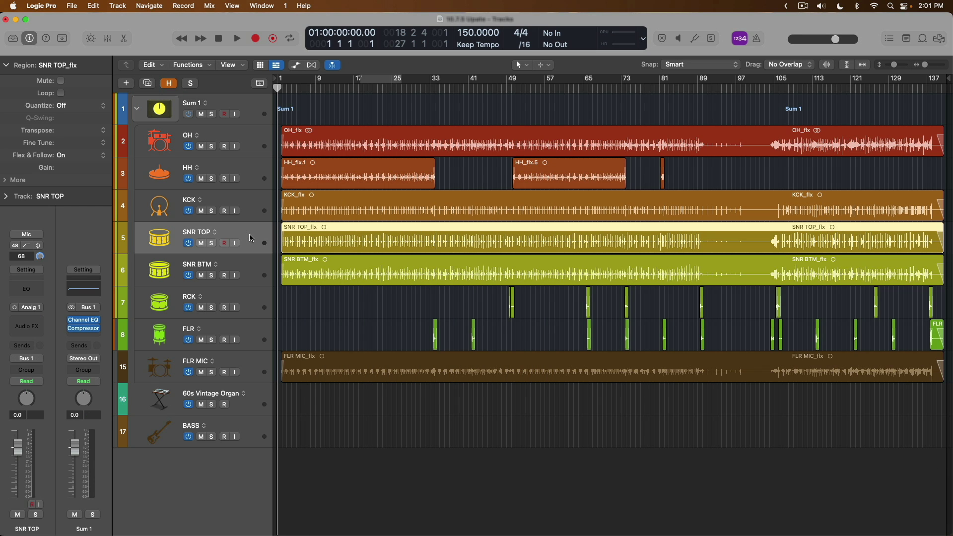
{"action": "left_click", "coordinate": [251, 270], "text": "shift"}
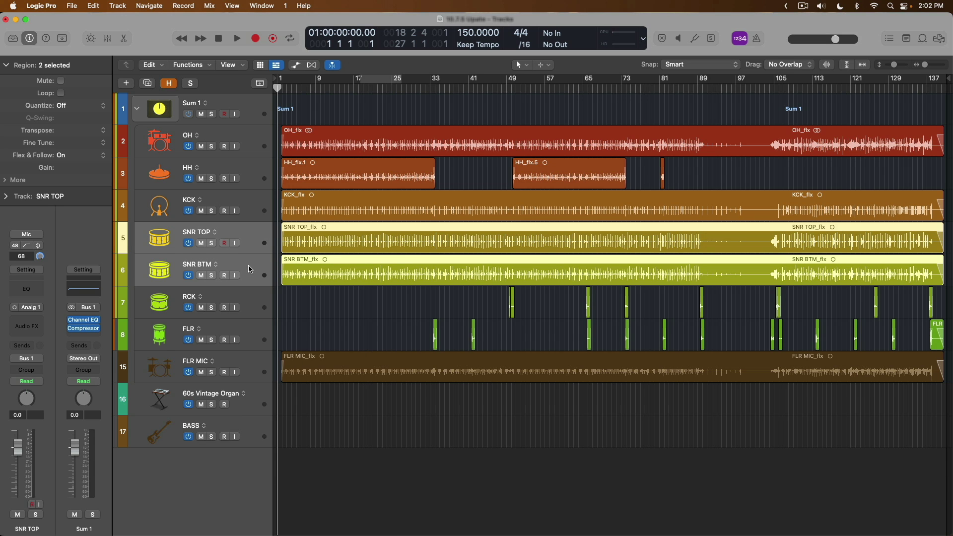
{"action": "key", "text": "super+shift+d"}
{"action": "left_click", "coordinate": [249, 243]}
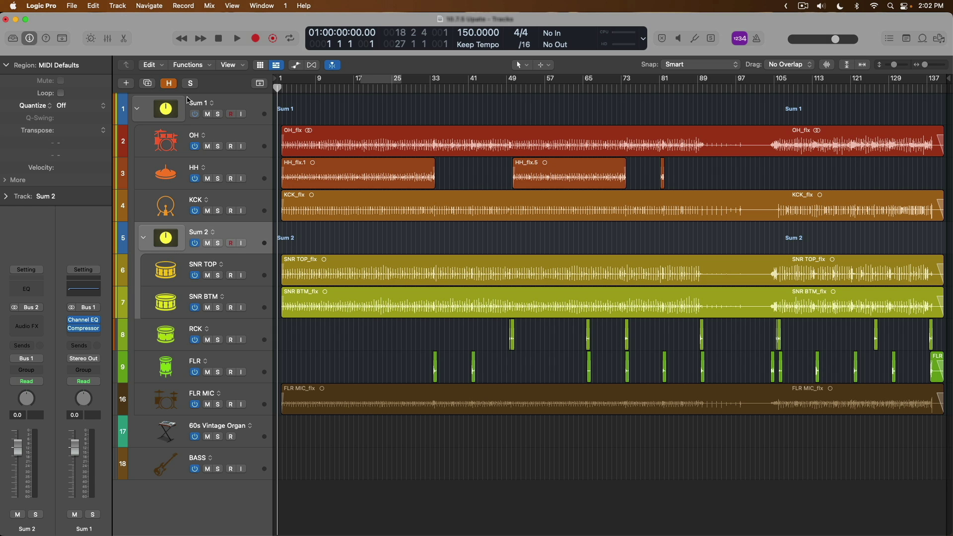
{"action": "left_click", "coordinate": [251, 346]}
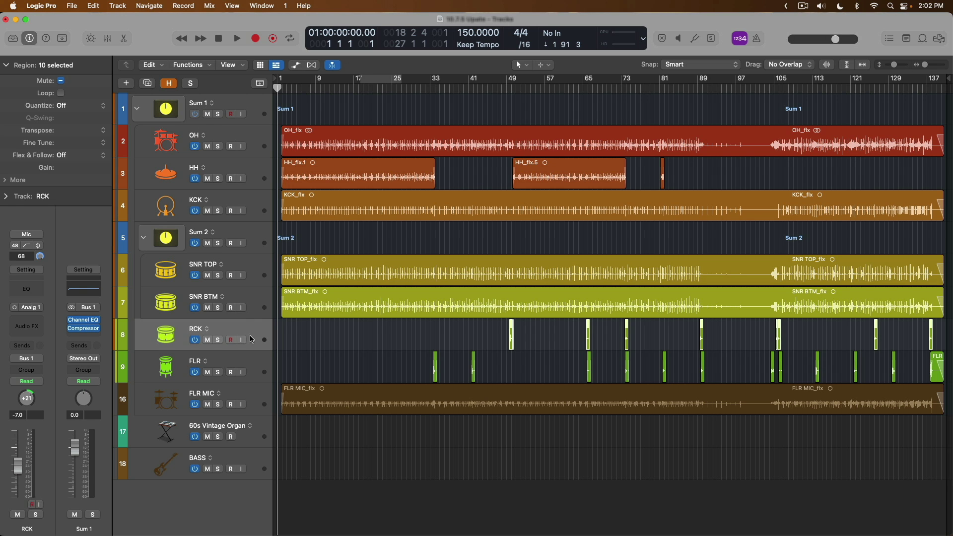
{"action": "left_click", "coordinate": [257, 366], "text": "shift"}
{"action": "key", "text": "super+shift+d"}
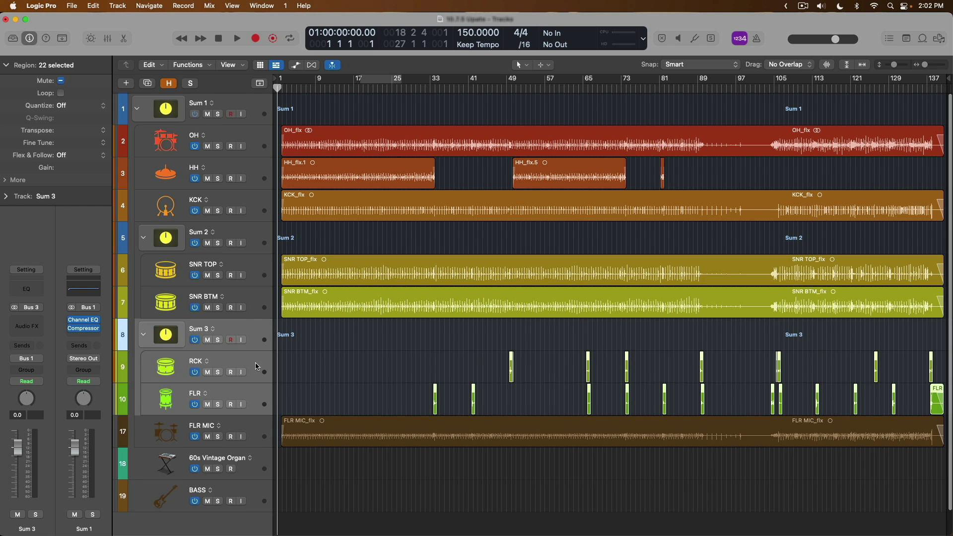
Fold the Sum 2 and Sum 3 stacks, then collapse and re-expand Sum 1
{"action": "left_click", "coordinate": [143, 237]}
{"action": "left_click", "coordinate": [143, 269]}
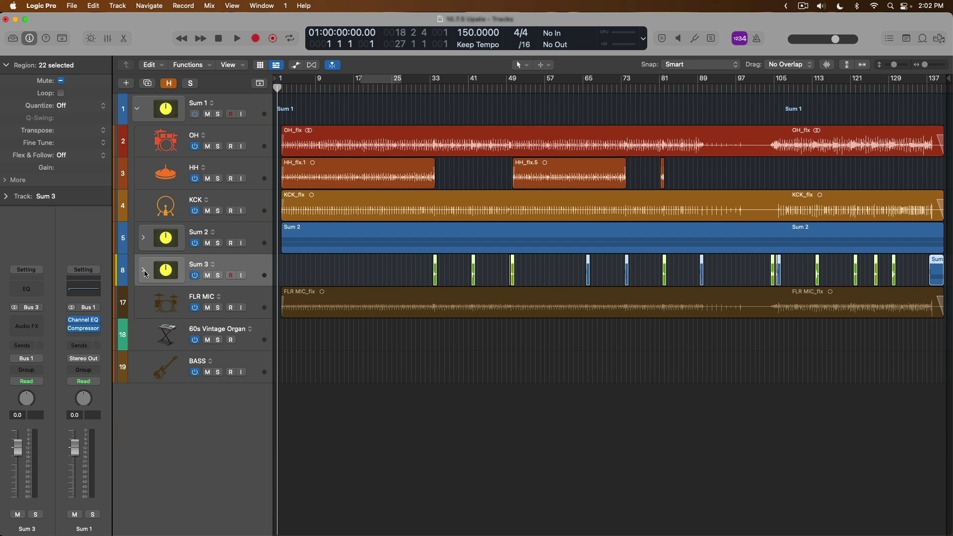
{"action": "left_click", "coordinate": [144, 143]}
{"action": "left_click", "coordinate": [147, 170]}
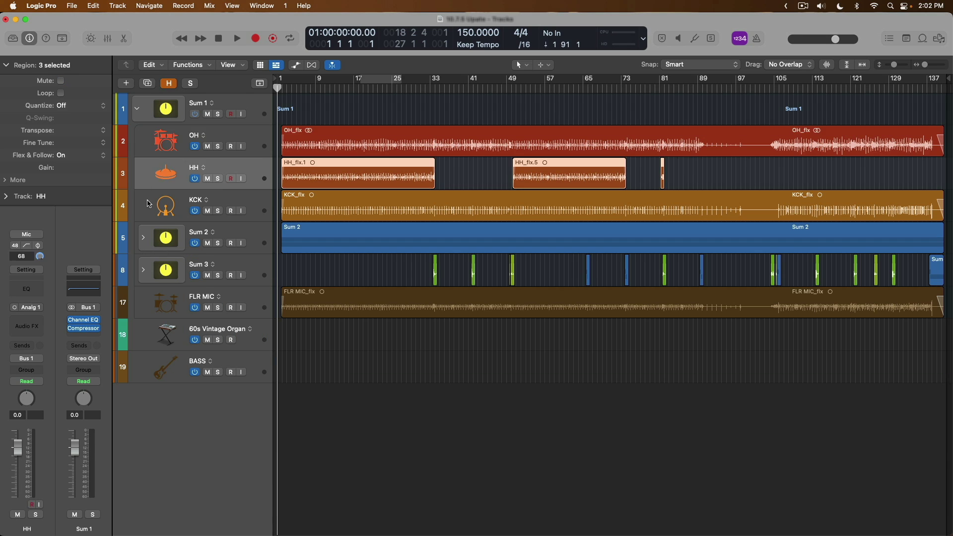
{"action": "left_click", "coordinate": [149, 206]}
{"action": "left_click", "coordinate": [138, 109]}
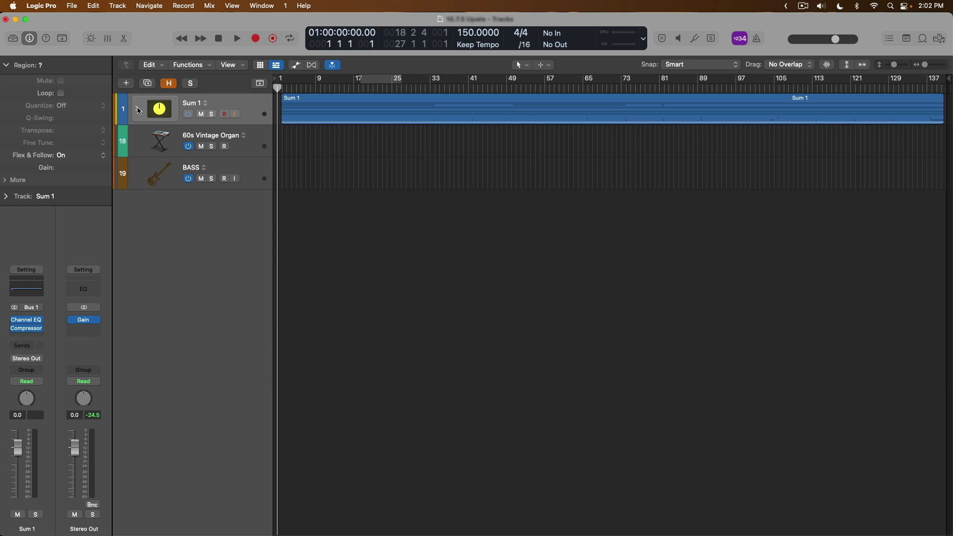
{"action": "left_click", "coordinate": [139, 110]}
Rename Sum 1, Sum 2 and Sum 3 to DRM, SNR and TOM
{"action": "double_click", "coordinate": [200, 105]}
{"action": "type", "text": "DRM"}
{"action": "key", "text": "Tab"}
{"action": "key", "text": "Tab"}
{"action": "key", "text": "Tab"}
{"action": "key", "text": "Tab"}
{"action": "type", "text": "SNR"}
{"action": "key", "text": "Tab"}
{"action": "key", "text": "Tab"}
{"action": "key", "text": "Tab"}
{"action": "type", "text": "TOM"}
{"action": "left_click", "coordinate": [266, 224]}
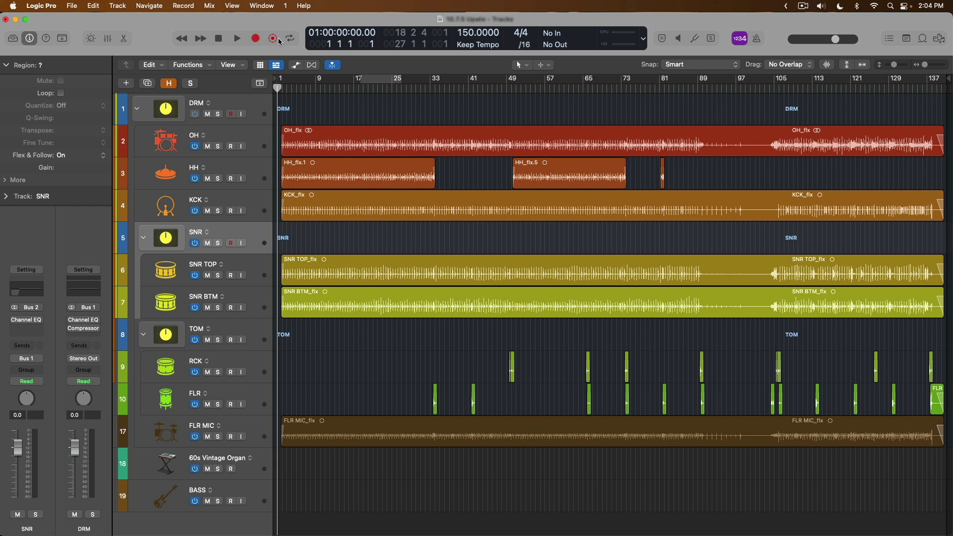
Play the grouped drums starting at bar 2, stop, and park the playhead at bar 2
{"action": "left_click", "coordinate": [281, 88]}
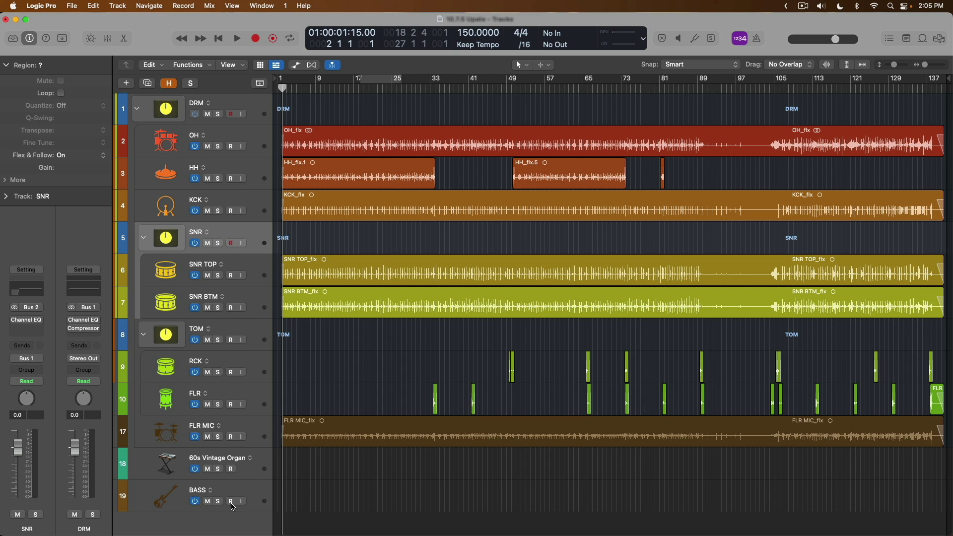
{"action": "key", "text": "space"}
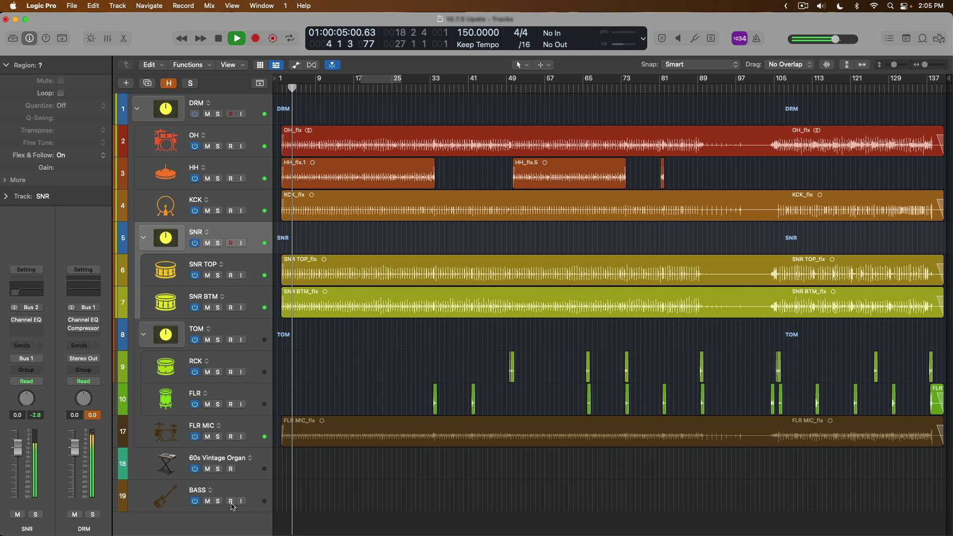
{"action": "key", "text": "space"}
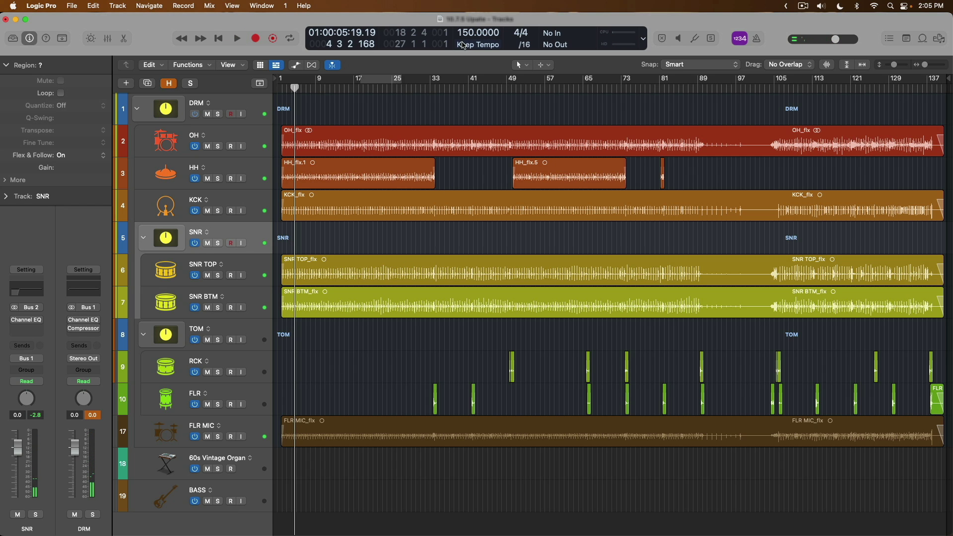
{"action": "left_click", "coordinate": [281, 92]}
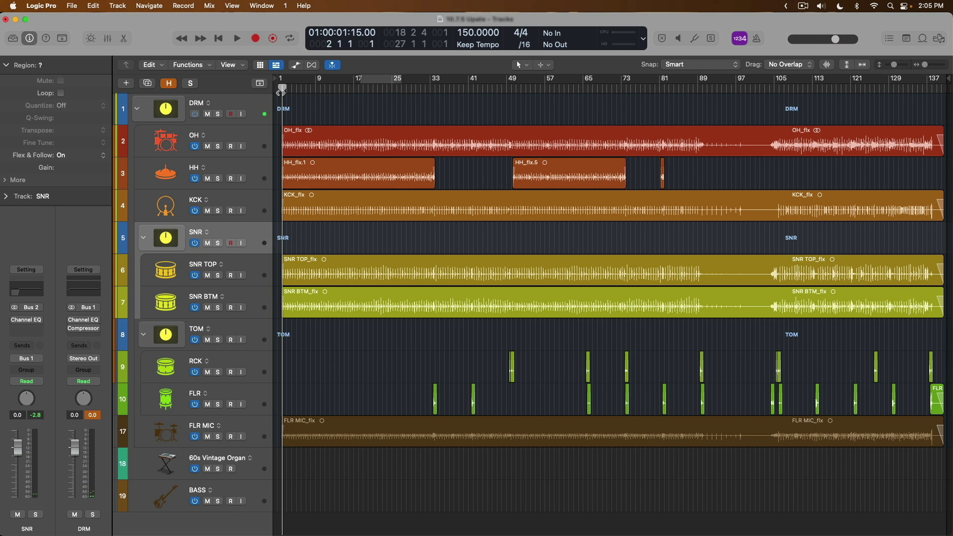
Record a free-tempo bass take on the selected BASS track
{"action": "left_click", "coordinate": [230, 502]}
{"action": "left_click", "coordinate": [234, 493]}
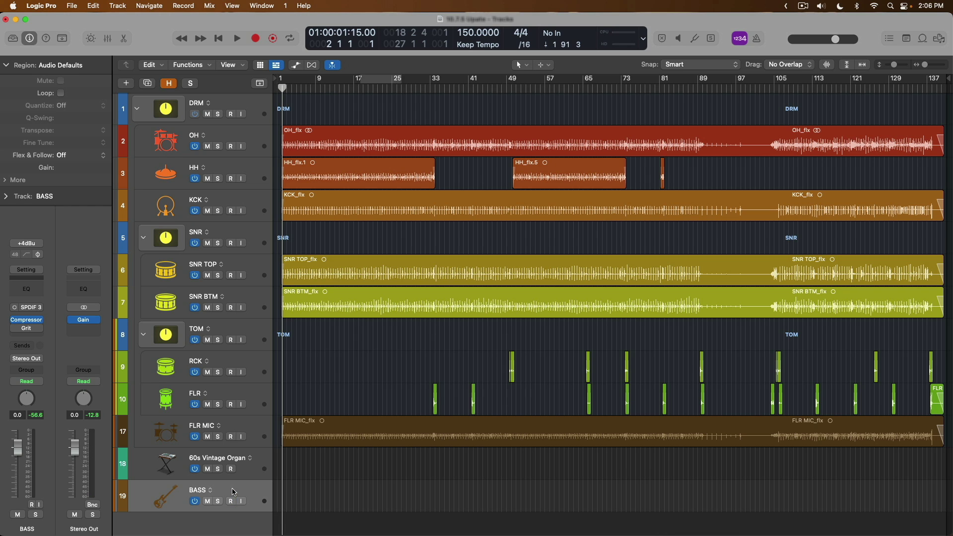
{"action": "left_click", "coordinate": [273, 39]}
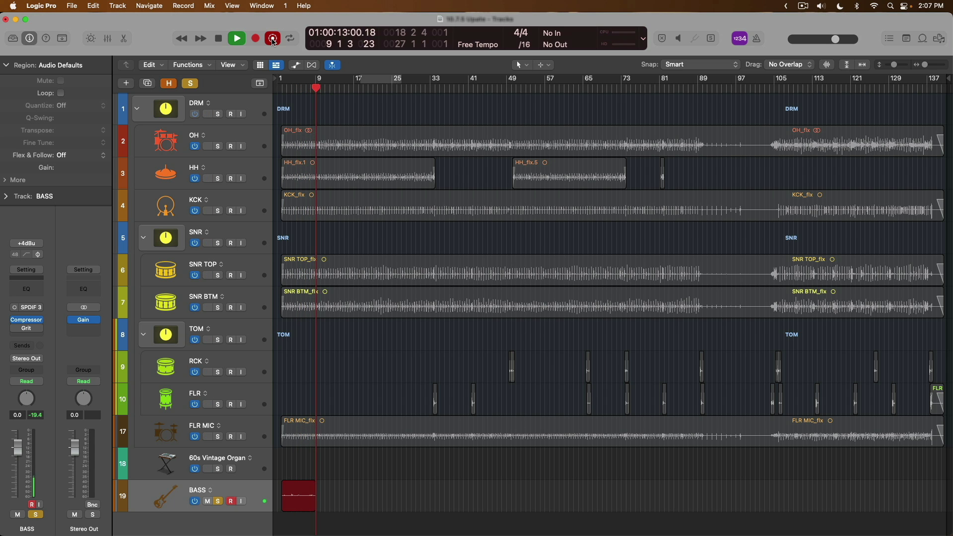
{"action": "left_click", "coordinate": [274, 42]}
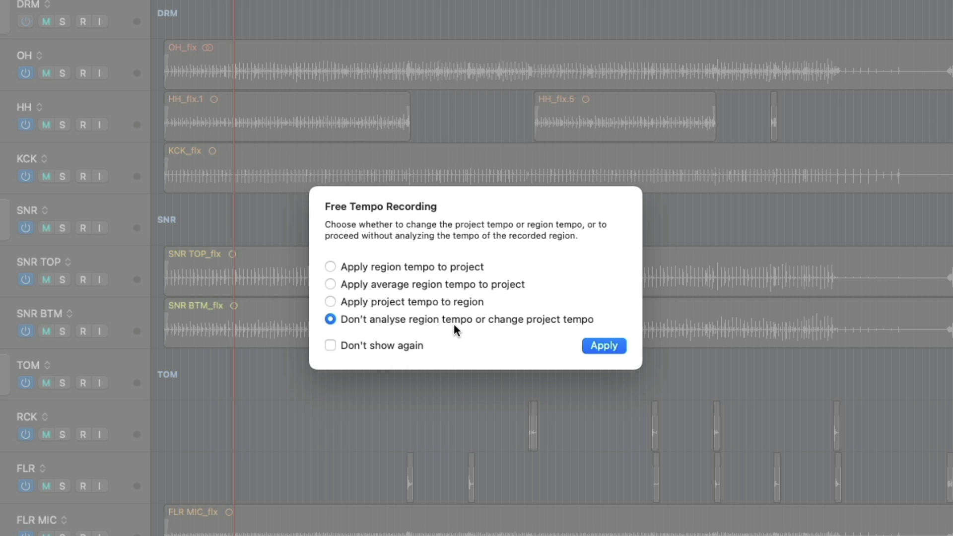
Apply the region's tempo to the project and decline opening the downbeat and tempo editor
{"action": "left_click", "coordinate": [373, 270]}
{"action": "left_click", "coordinate": [604, 346]}
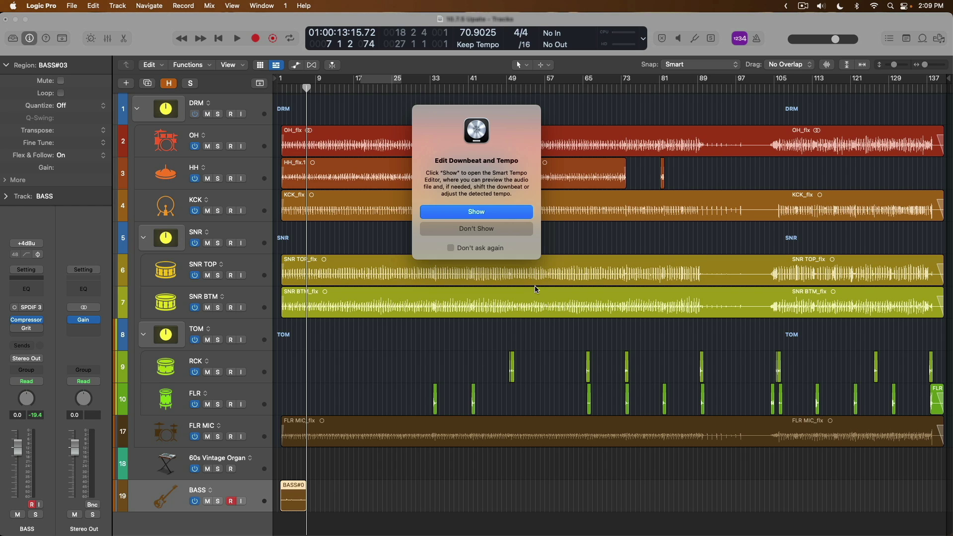
{"action": "left_click", "coordinate": [495, 232]}
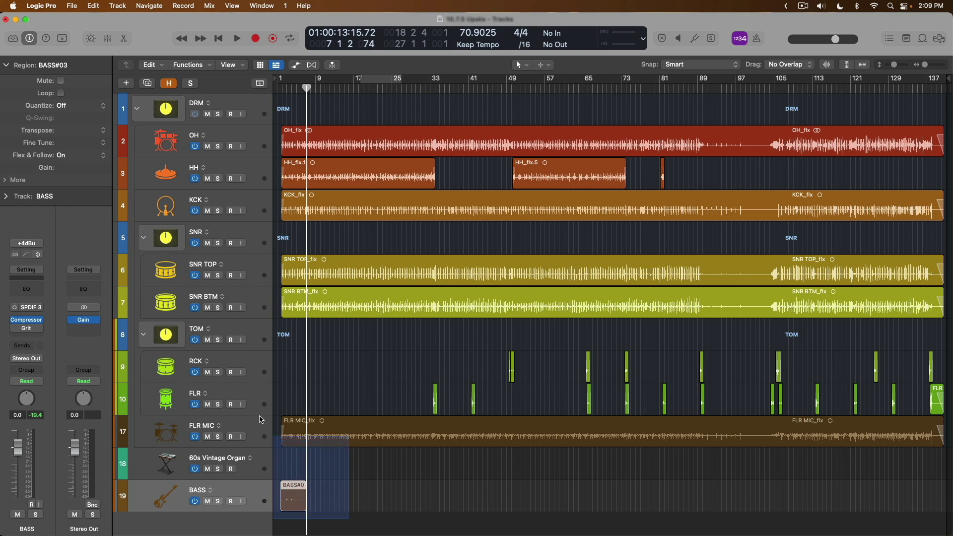
Zoom in on the FLR MIC, organ and BASS tracks, play the BASS#03 take, and show the tempo track
{"action": "left_click_drag", "start_coordinate": [342, 520], "coordinate": [286, 419]}
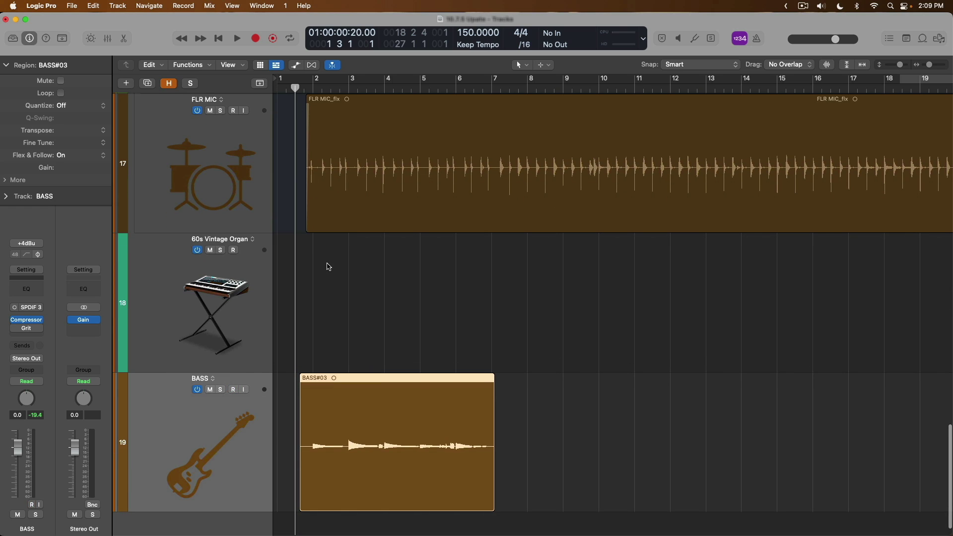
{"action": "key", "text": "space"}
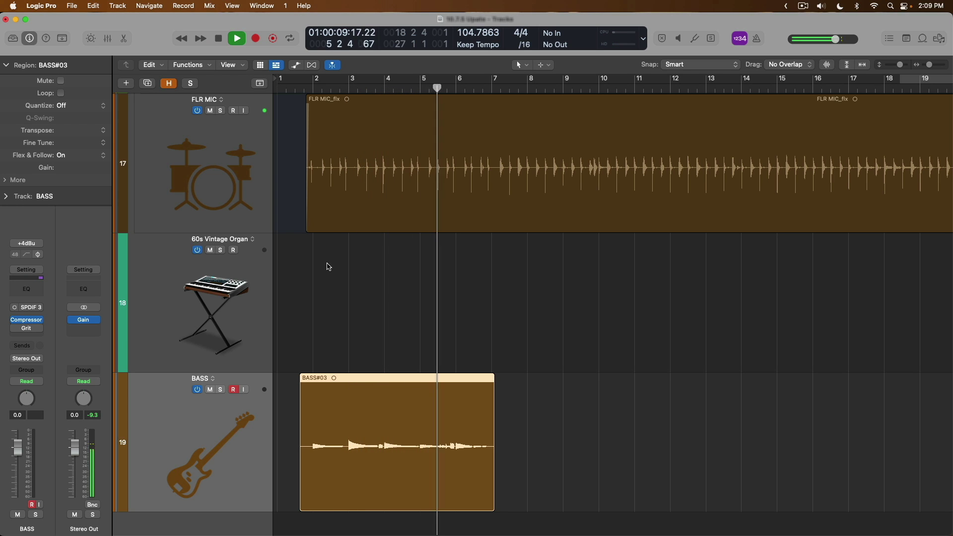
{"action": "key", "text": "space"}
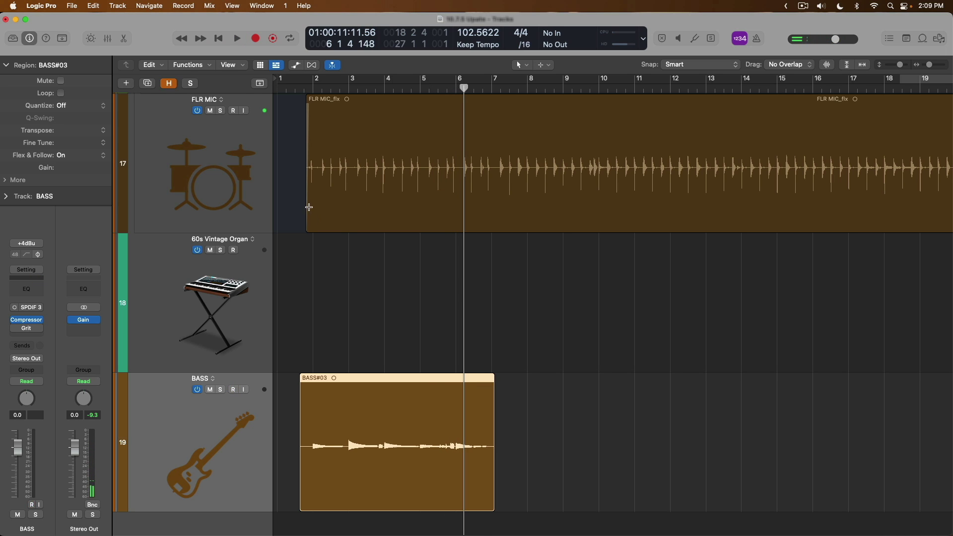
{"action": "left_click", "coordinate": [260, 83]}
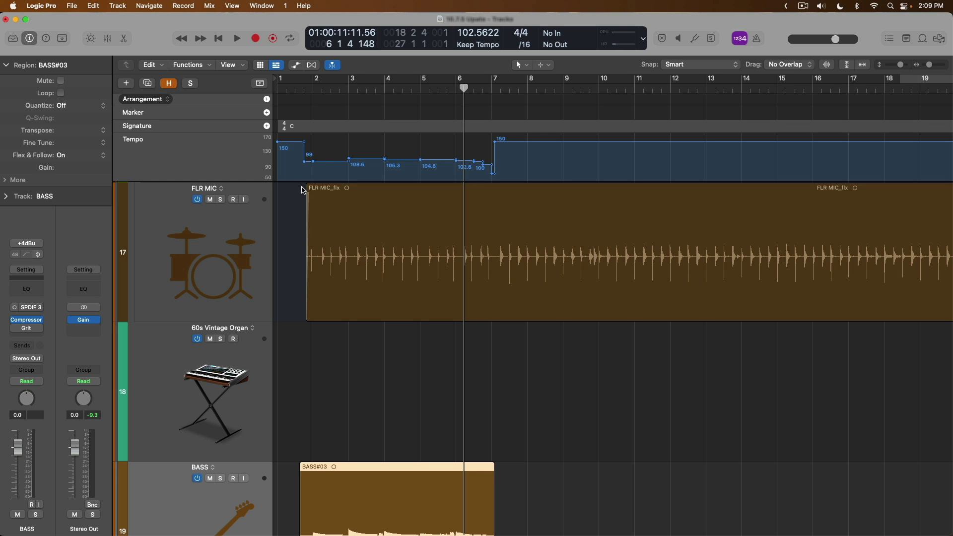
{"action": "scroll", "coordinate": [326, 177], "scroll_direction": "down", "scroll_amount": 2}
{"action": "scroll", "coordinate": [314, 262], "scroll_direction": "down", "scroll_amount": 3}
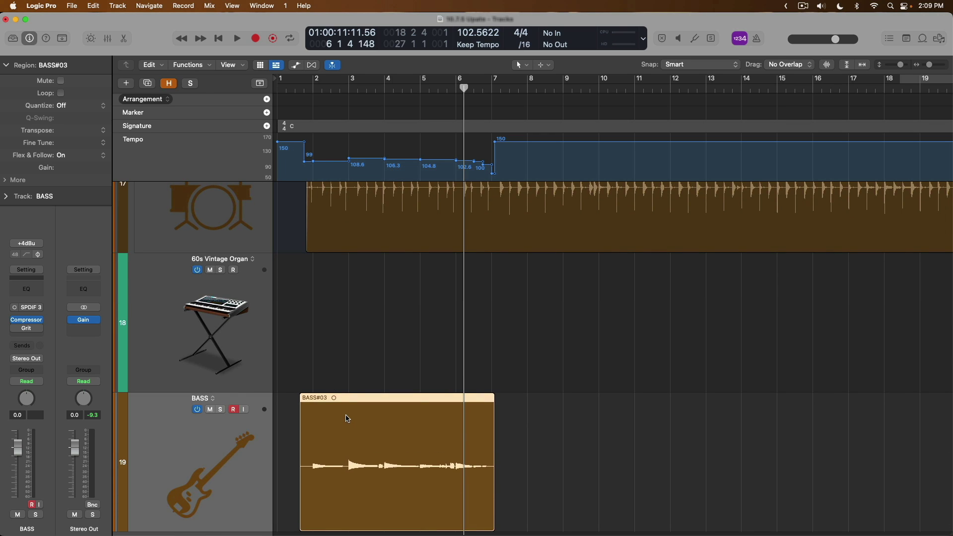
Zoom out, select OH, turn on Flex view, and zoom into the opening drum bars
{"action": "key", "text": "z"}
{"action": "left_click", "coordinate": [261, 227]}
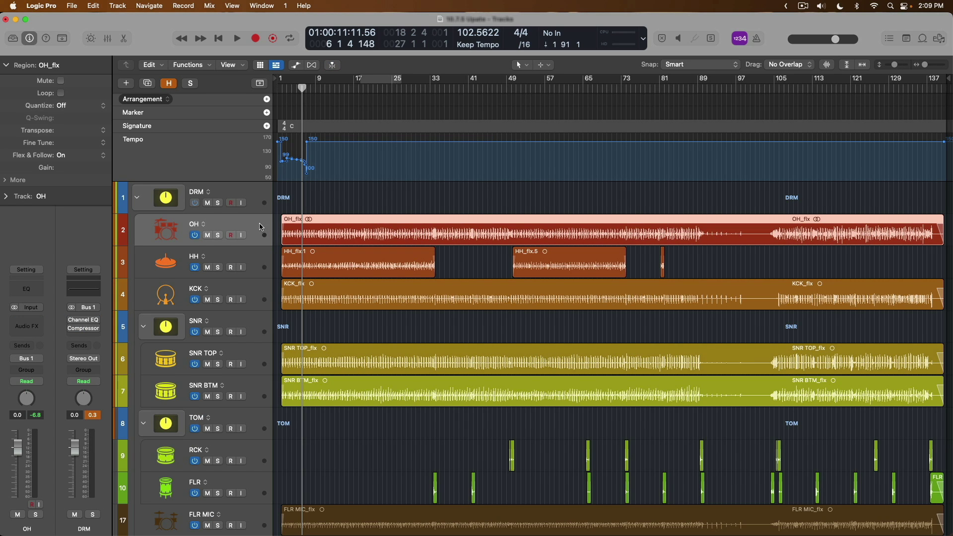
{"action": "key", "text": "super+f"}
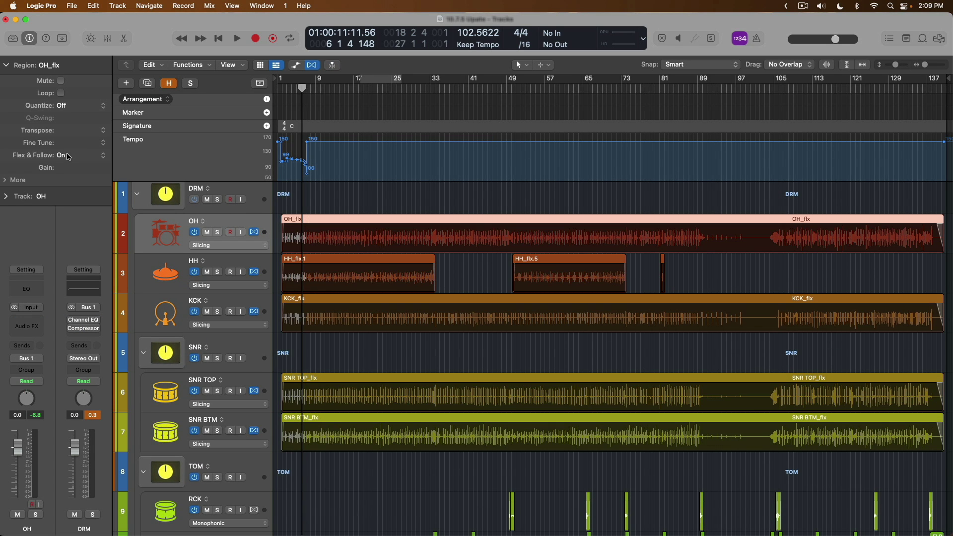
{"action": "left_click_drag", "start_coordinate": [375, 378], "coordinate": [274, 196]}
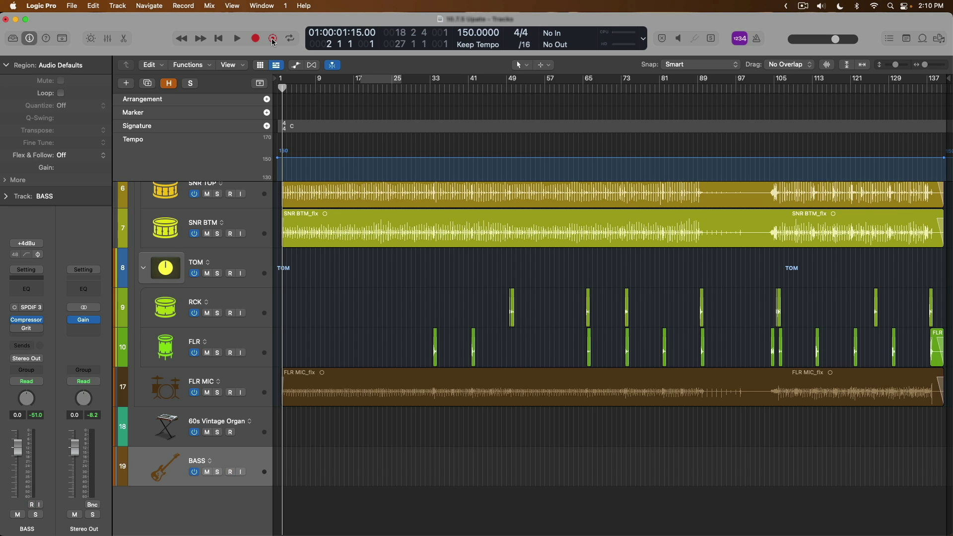
Record bass take BASS#04, apply the 150 bpm project tempo to the region, then play
{"action": "left_click", "coordinate": [272, 42]}
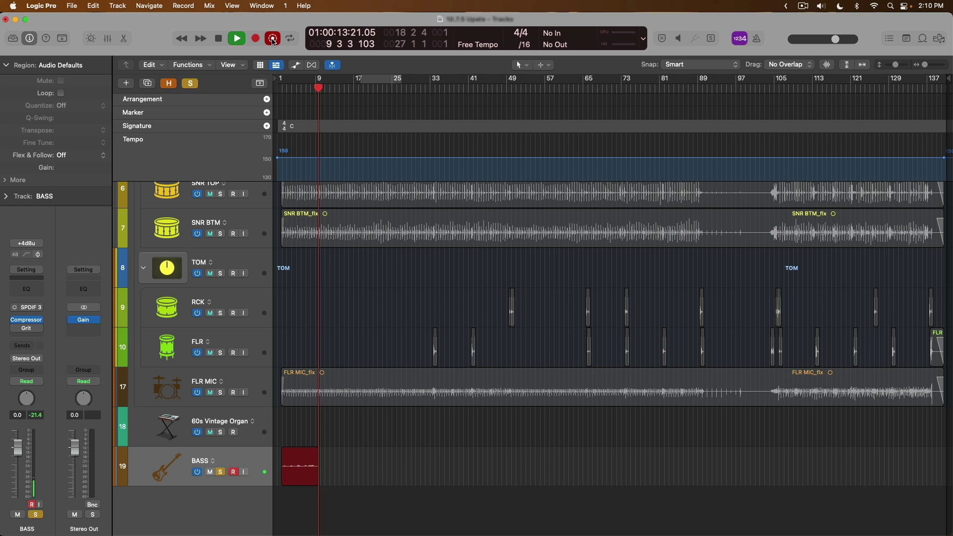
{"action": "left_click", "coordinate": [273, 39]}
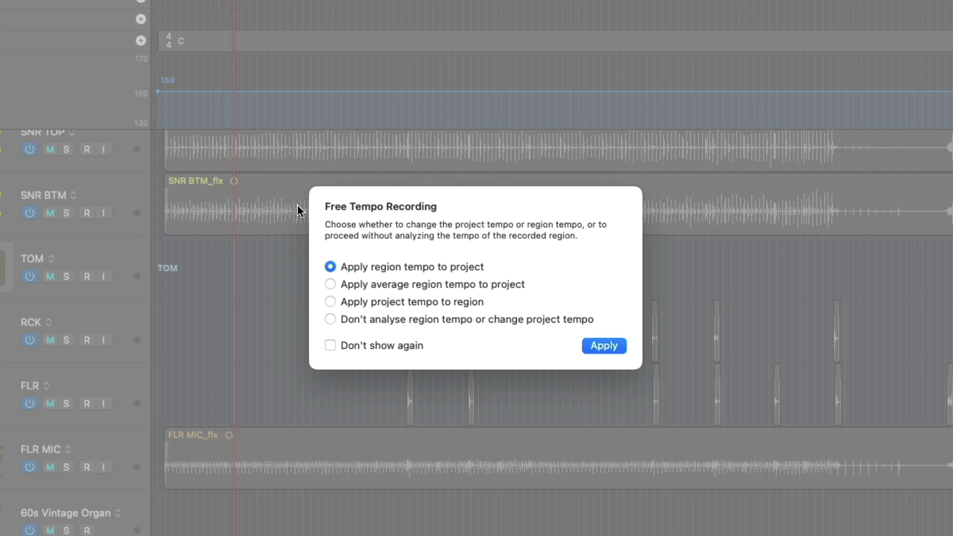
{"action": "left_click", "coordinate": [331, 301]}
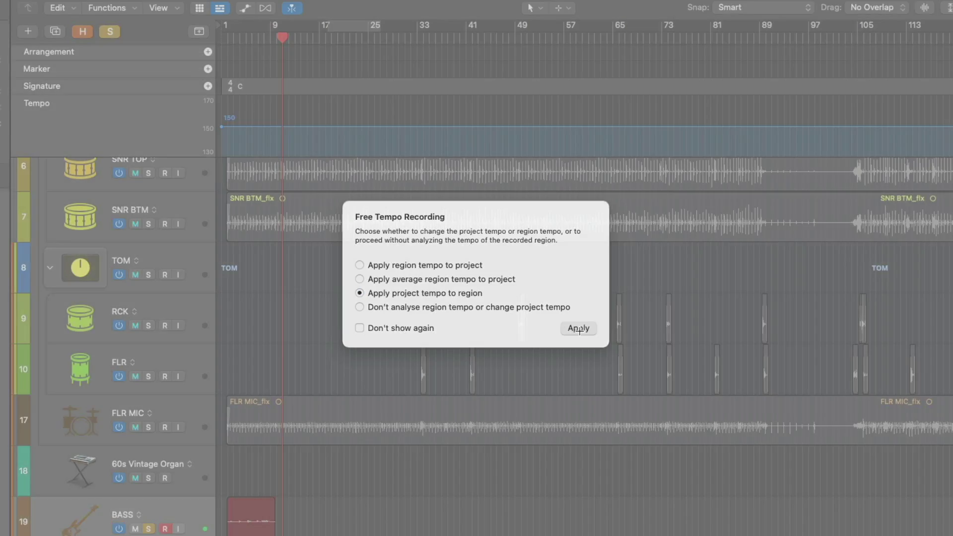
{"action": "left_click", "coordinate": [605, 346]}
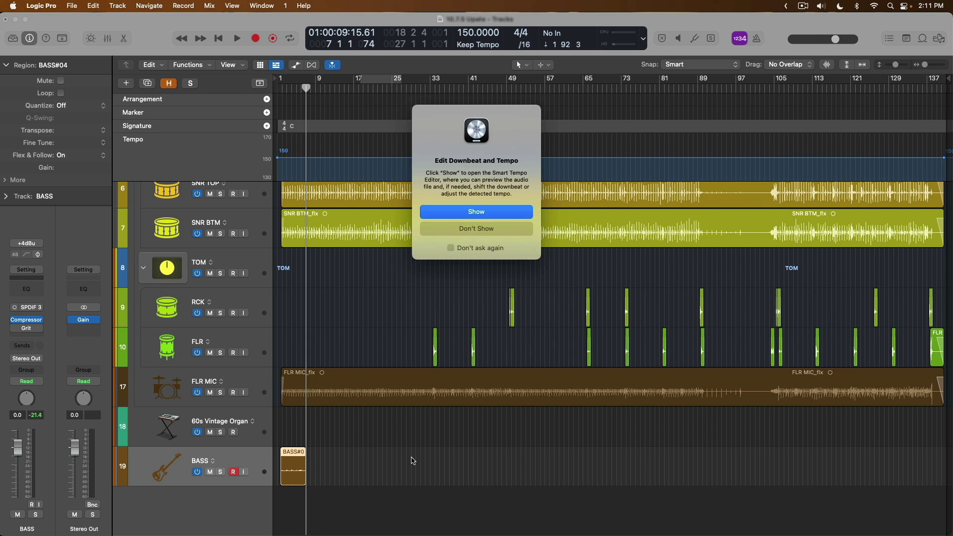
{"action": "left_click", "coordinate": [477, 229]}
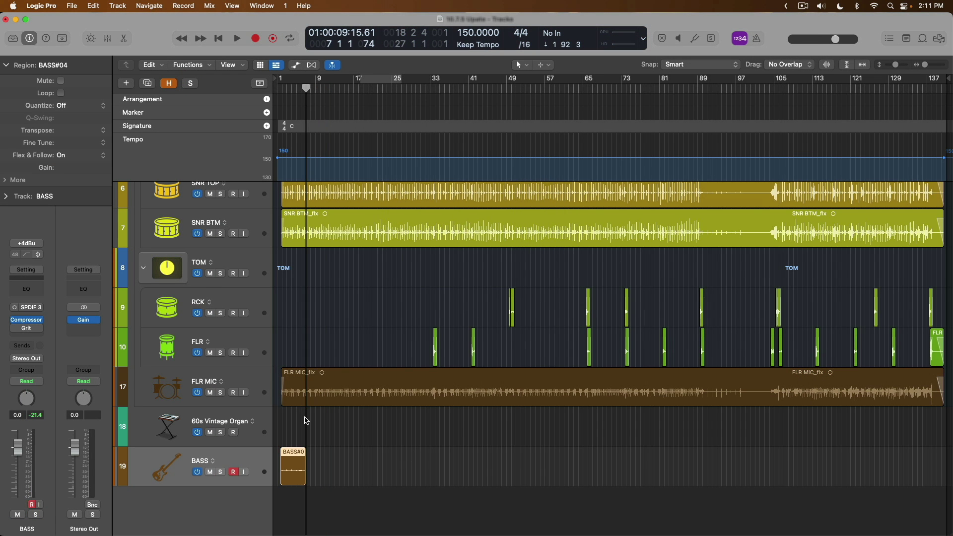
{"action": "key", "text": "space"}
Zoom in on the new BASS#13 take, stop playback, and toggle Flex view on and off
{"action": "left_click_drag", "start_coordinate": [333, 490], "coordinate": [278, 344]}
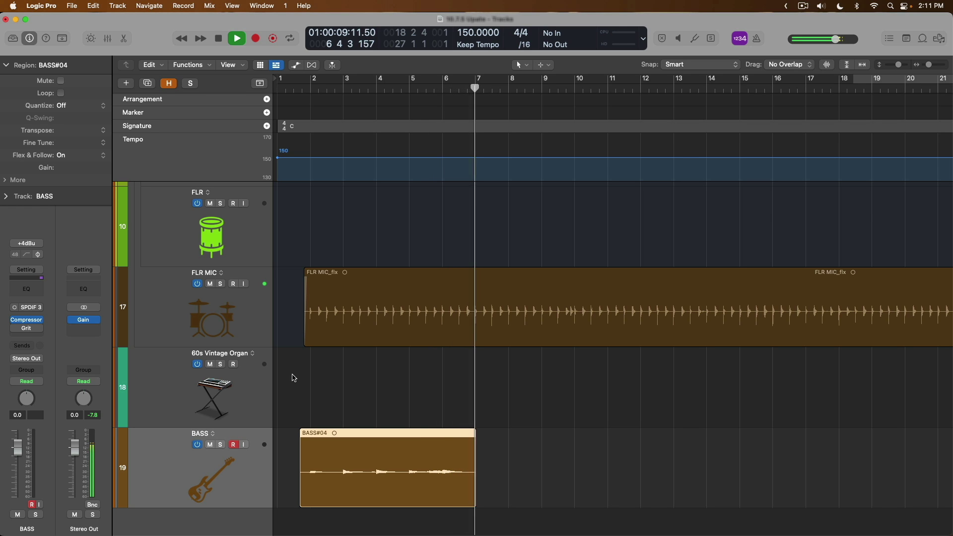
{"action": "key", "text": "space"}
{"action": "key", "text": "super+f"}
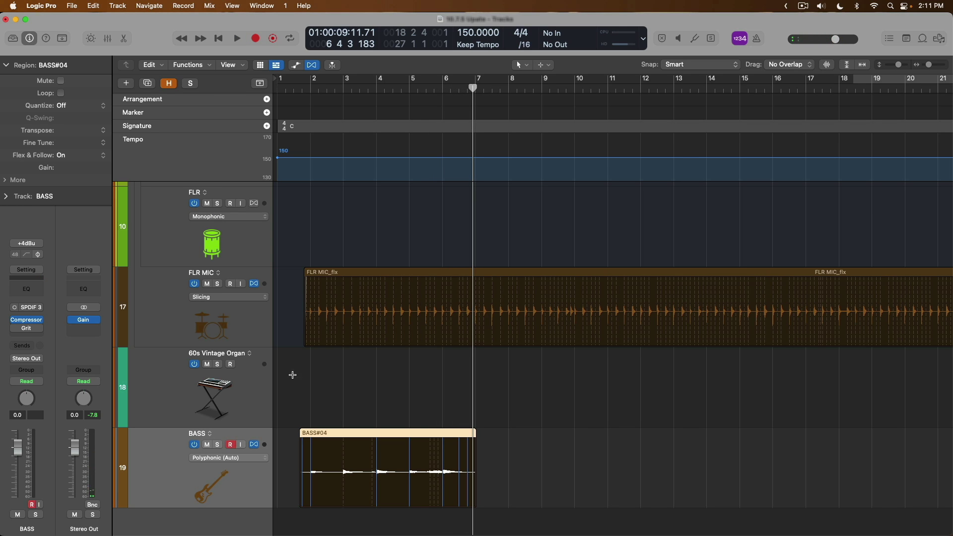
{"action": "key", "text": "super+f"}
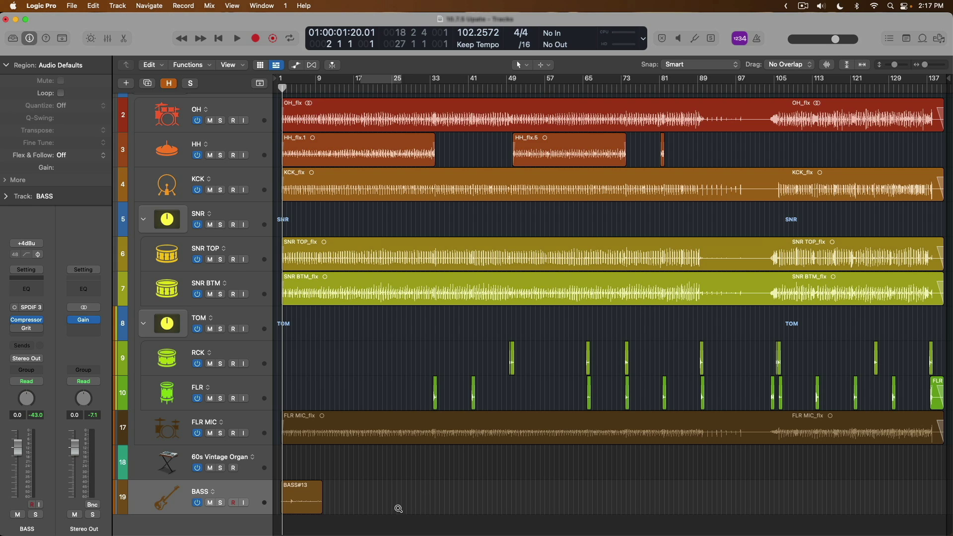
Split one hit out of BASS#13, trial lowering its gain, then rejoin the pieces
{"action": "left_click_drag", "start_coordinate": [395, 511], "coordinate": [278, 461]}
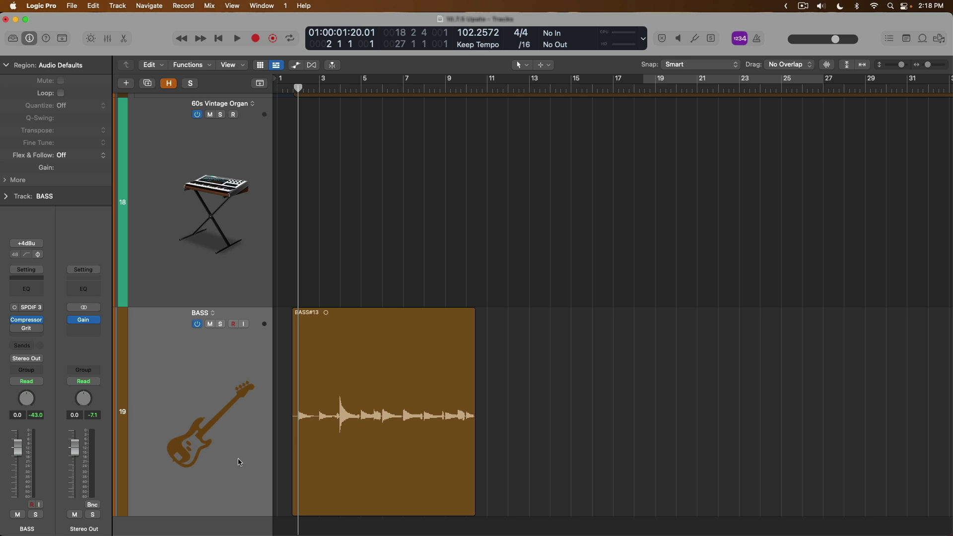
{"action": "left_click_drag", "start_coordinate": [341, 489], "coordinate": [362, 480]}
{"action": "left_click", "coordinate": [353, 351]}
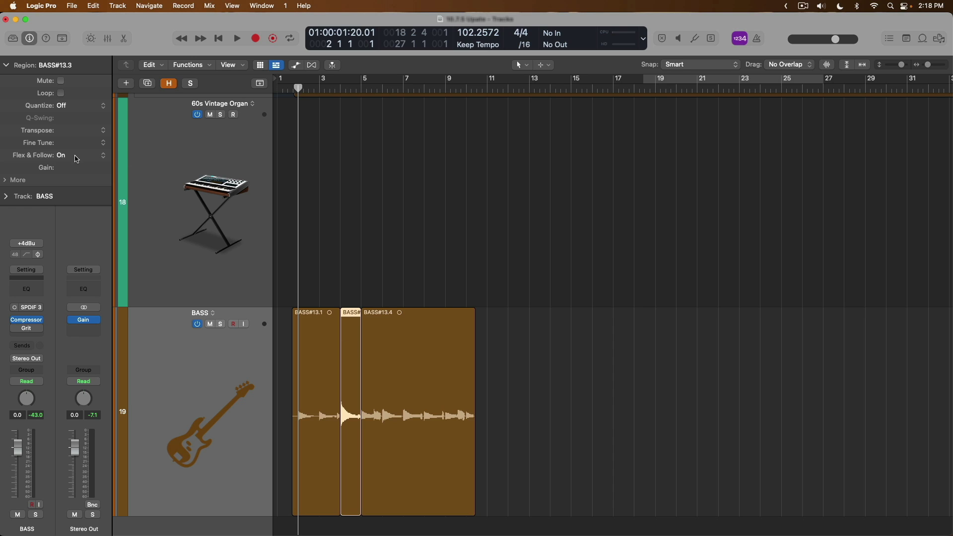
{"action": "left_click_drag", "start_coordinate": [70, 172], "coordinate": [68, 213]}
{"action": "left_click_drag", "start_coordinate": [63, 285], "coordinate": [71, 168]}
{"action": "key", "text": "super+z"}
{"action": "key", "text": "super+z"}
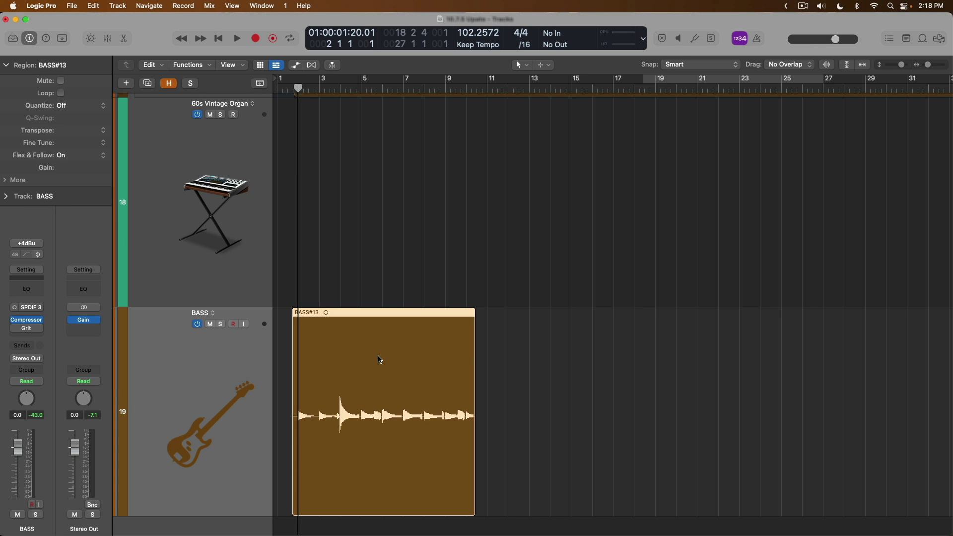
Switch the left-click tool to the Gain Tool
{"action": "left_click", "coordinate": [529, 67]}
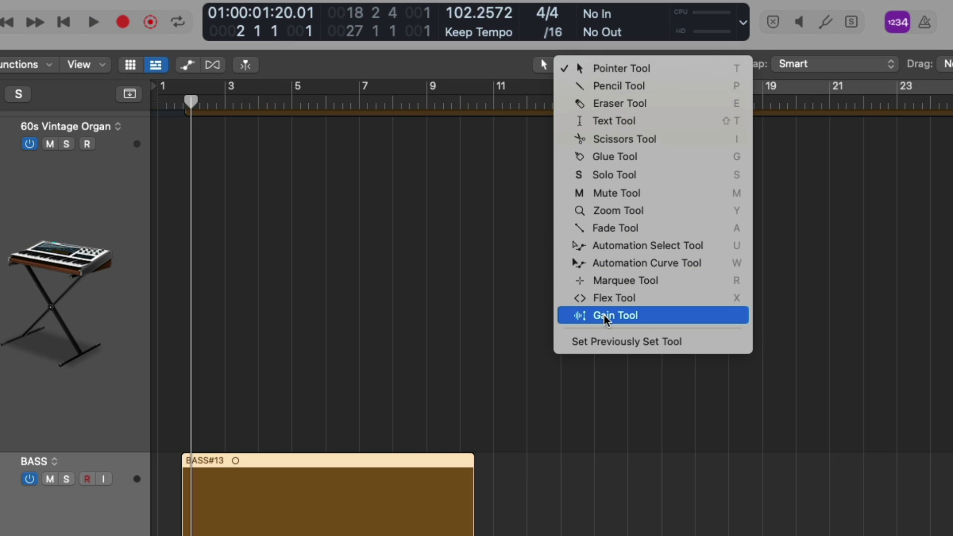
{"action": "left_click", "coordinate": [683, 323]}
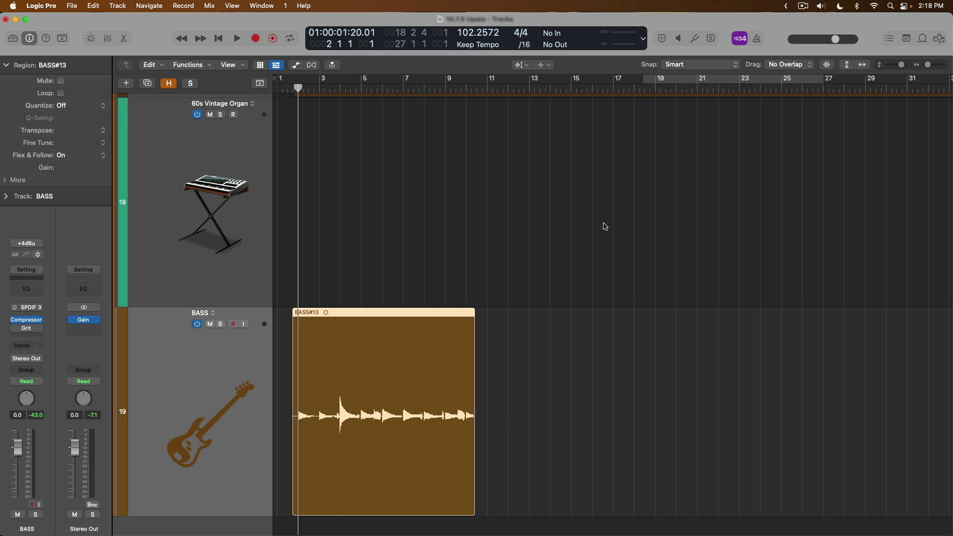
{"action": "mouse_move", "coordinate": [429, 378]}
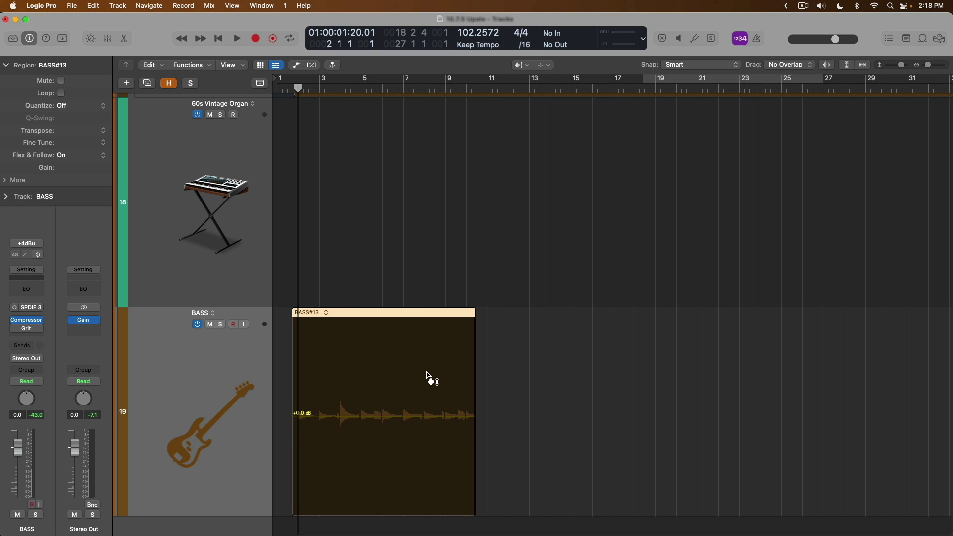
Return the playhead to the project start, zoom out, then zoom in on BASS#13
{"action": "key", "text": "Return"}
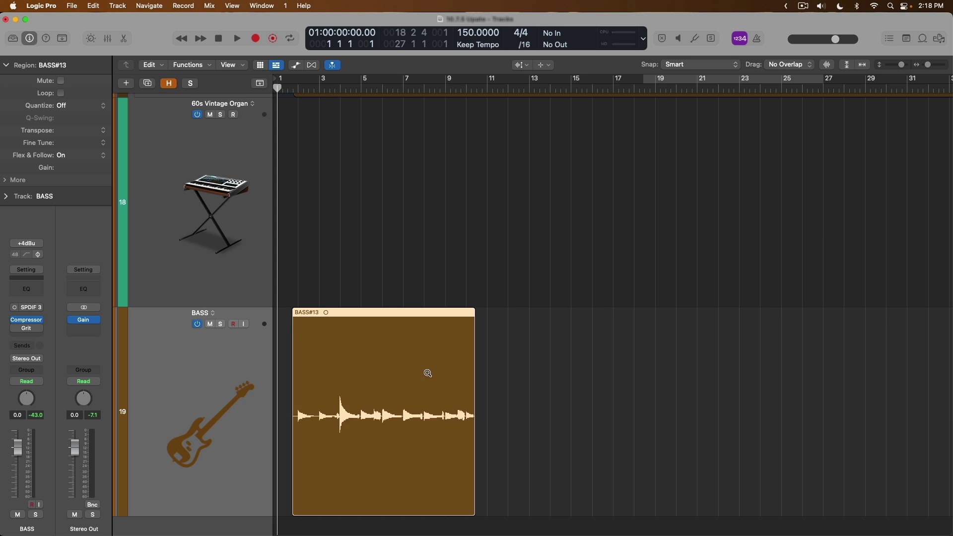
{"action": "key", "text": "z"}
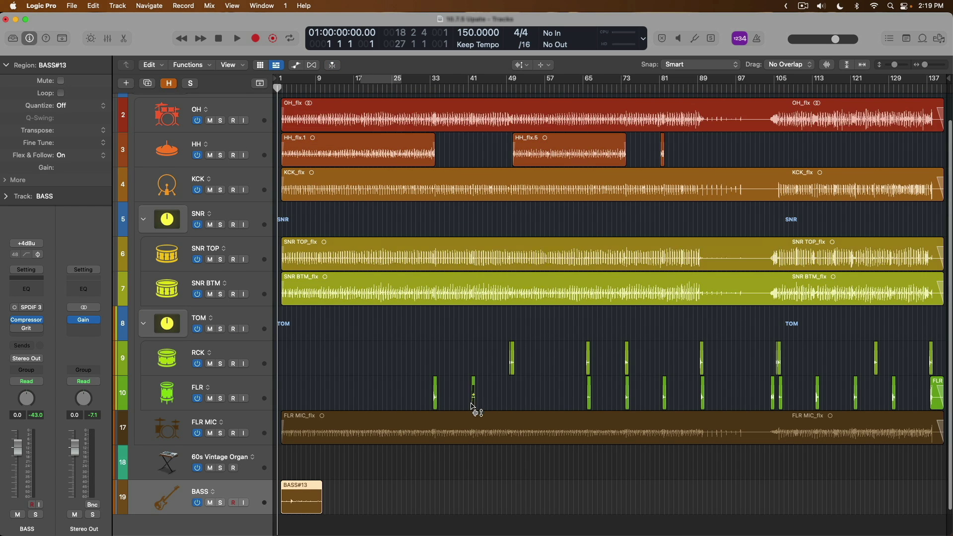
{"action": "left_click_drag", "start_coordinate": [378, 517], "coordinate": [266, 476]}
{"action": "left_click_drag", "start_coordinate": [345, 423], "coordinate": [463, 392]}
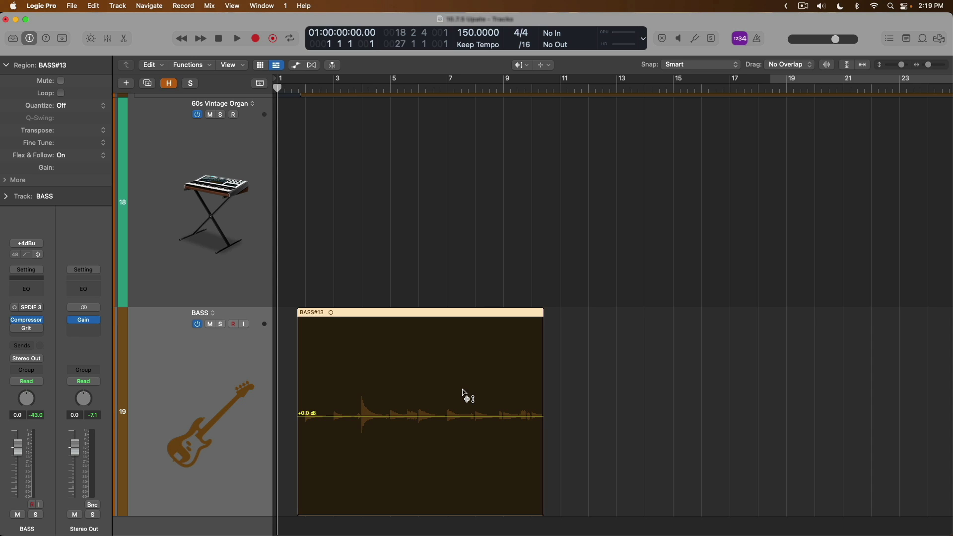
Split out two bass sections, boost the first, and set the second piece to +3.2 dB
{"action": "left_click_drag", "start_coordinate": [447, 475], "coordinate": [476, 461]}
{"action": "mouse_move", "coordinate": [474, 458]}
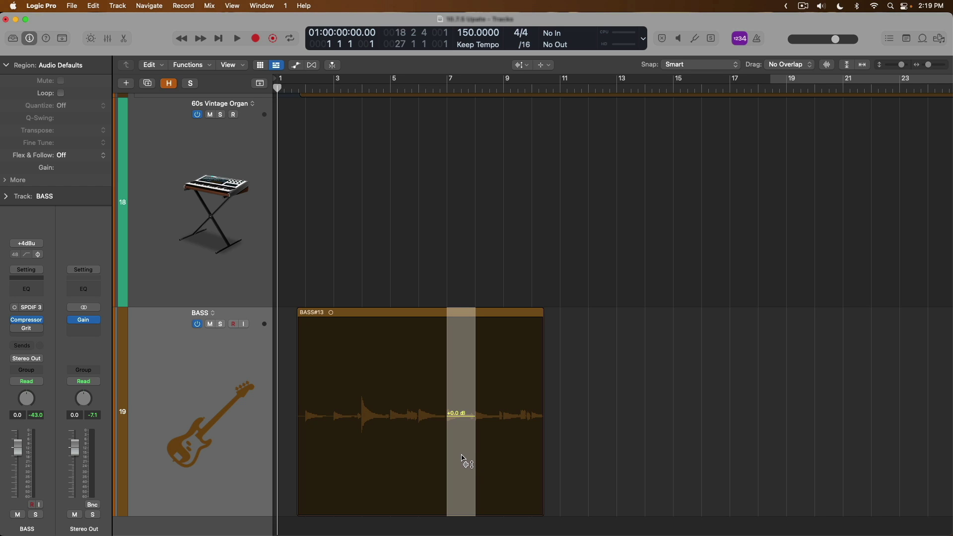
{"action": "left_click_drag", "start_coordinate": [462, 455], "coordinate": [462, 450]}
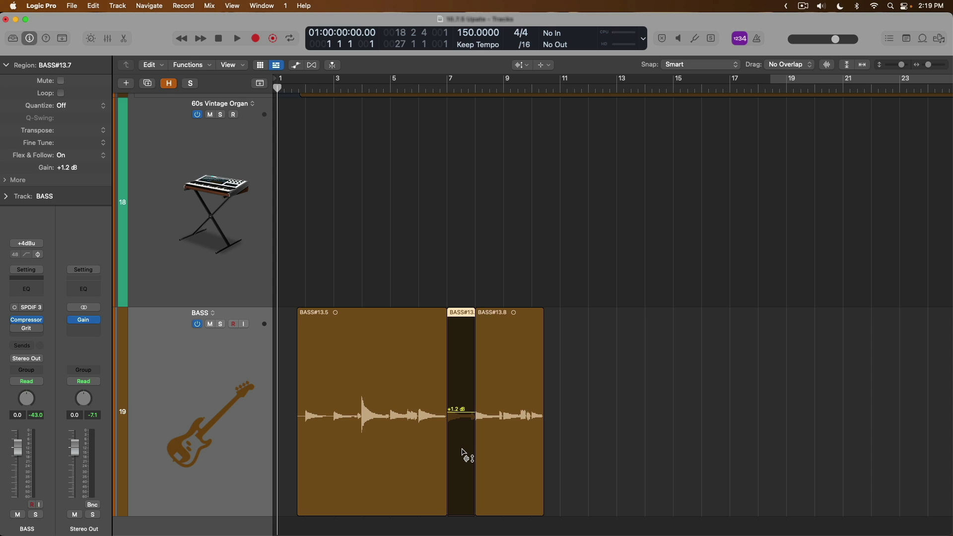
{"action": "mouse_move", "coordinate": [462, 449]}
{"action": "left_mouse_down"}
{"action": "mouse_move", "coordinate": [463, 425]}
{"action": "mouse_move", "coordinate": [462, 442]}
{"action": "left_mouse_up"}
{"action": "left_click_drag", "start_coordinate": [389, 432], "coordinate": [403, 407]}
{"action": "left_click", "coordinate": [409, 404]}
{"action": "left_click", "coordinate": [295, 90]}
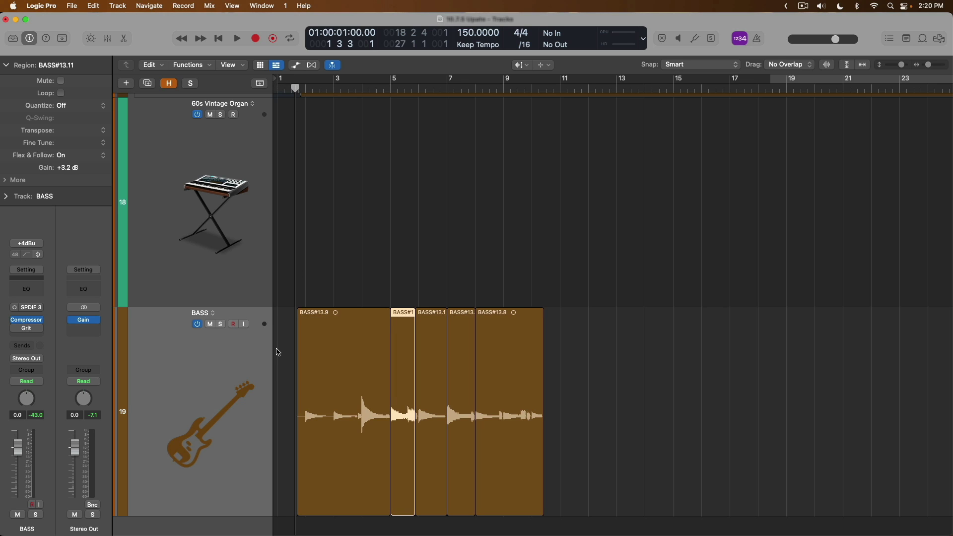
Solo the BASS track and play it back, zoomed in on bars 3–11
{"action": "left_click", "coordinate": [220, 324]}
{"action": "key", "text": "space"}
{"action": "left_click_drag", "start_coordinate": [298, 318], "coordinate": [562, 485]}
{"action": "key", "text": "z"}
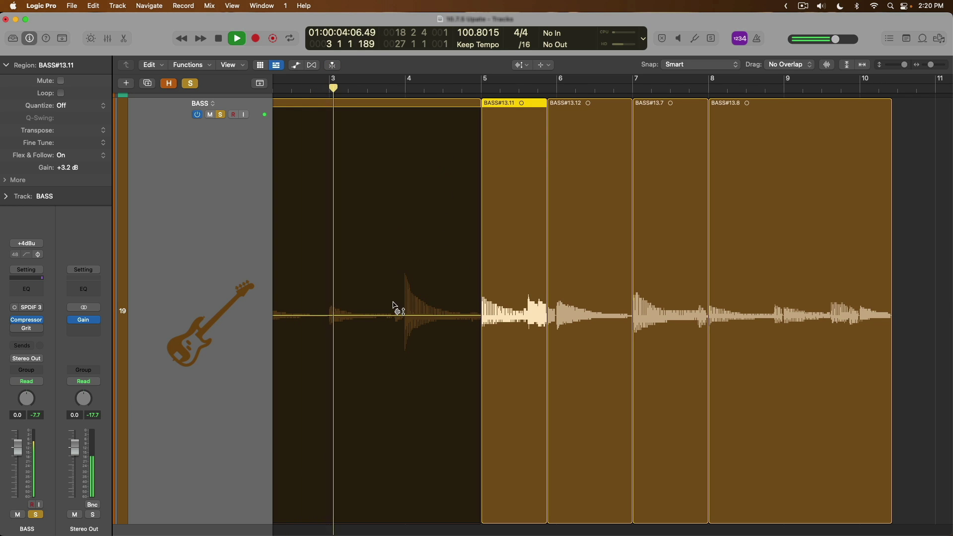
Split bar 4 out and lower it, set BASS#13.11 to +2.8 dB and BASS#13.7 to +3.2 dB
{"action": "left_click", "coordinate": [405, 350]}
{"action": "left_click_drag", "start_coordinate": [421, 343], "coordinate": [478, 342]}
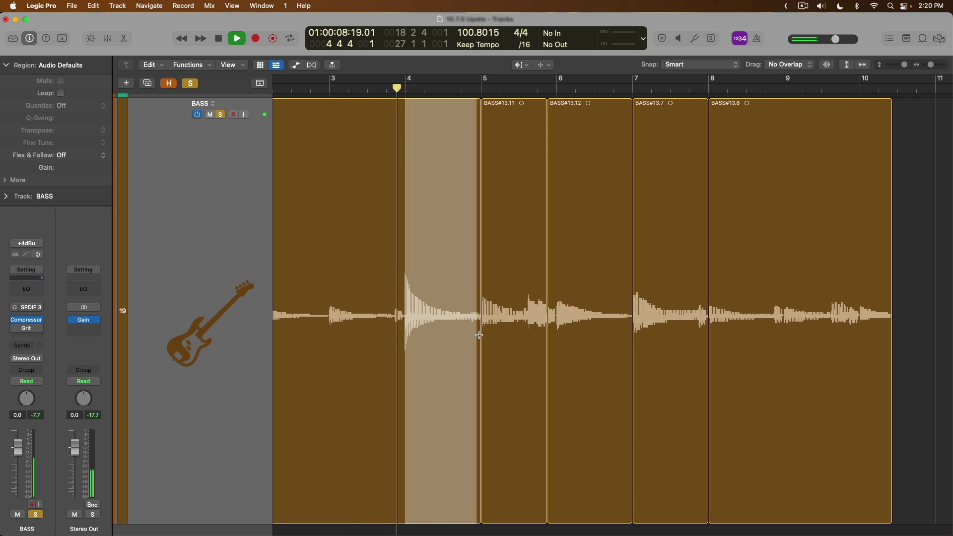
{"action": "left_click", "coordinate": [445, 251]}
{"action": "left_click_drag", "start_coordinate": [427, 325], "coordinate": [428, 362]}
{"action": "left_click_drag", "start_coordinate": [488, 334], "coordinate": [511, 314]}
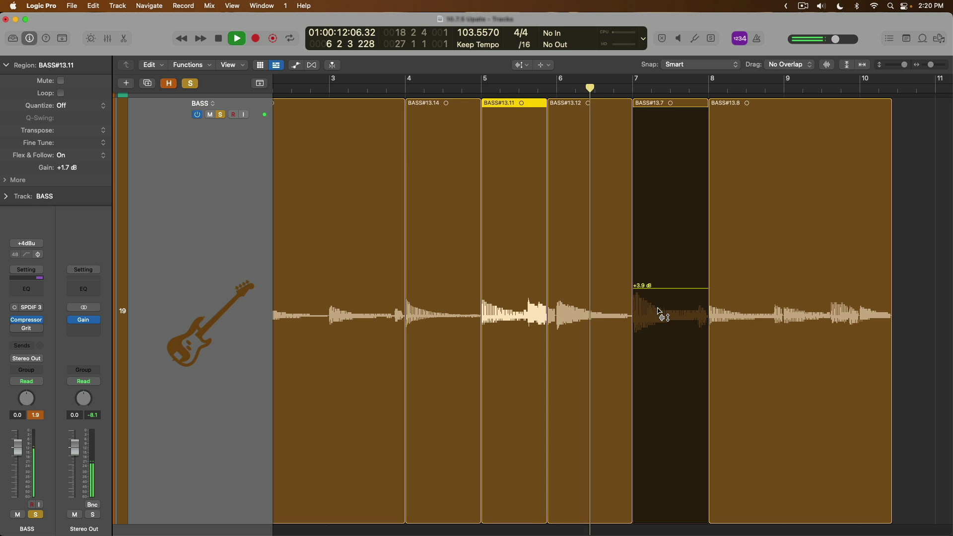
{"action": "left_click_drag", "start_coordinate": [666, 304], "coordinate": [666, 308]}
{"action": "key", "text": "space"}
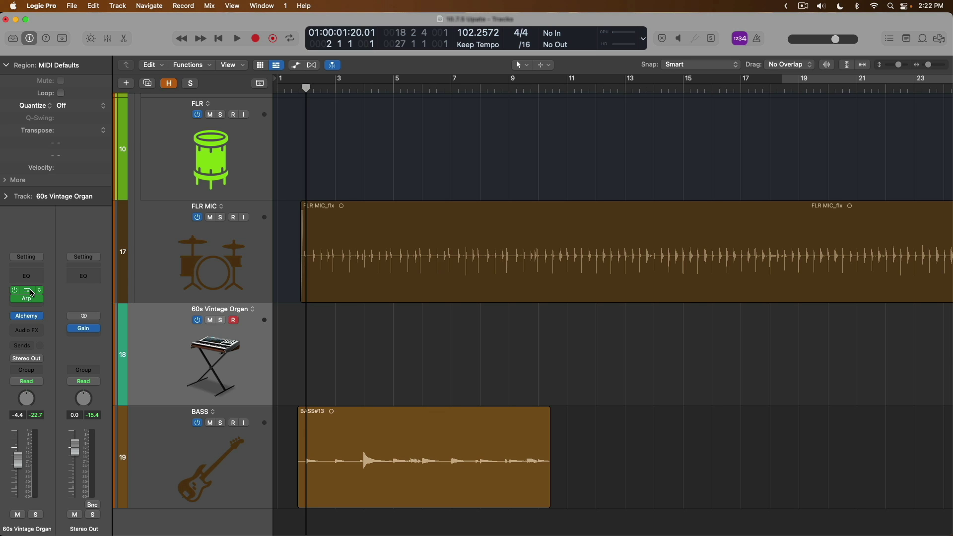
{"action": "left_click", "coordinate": [31, 293]}
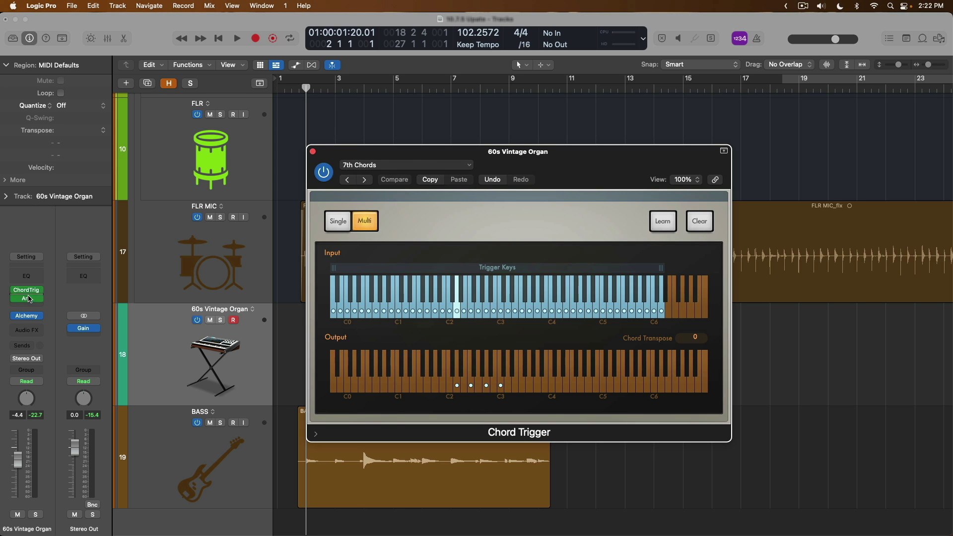
{"action": "left_click", "coordinate": [29, 299]}
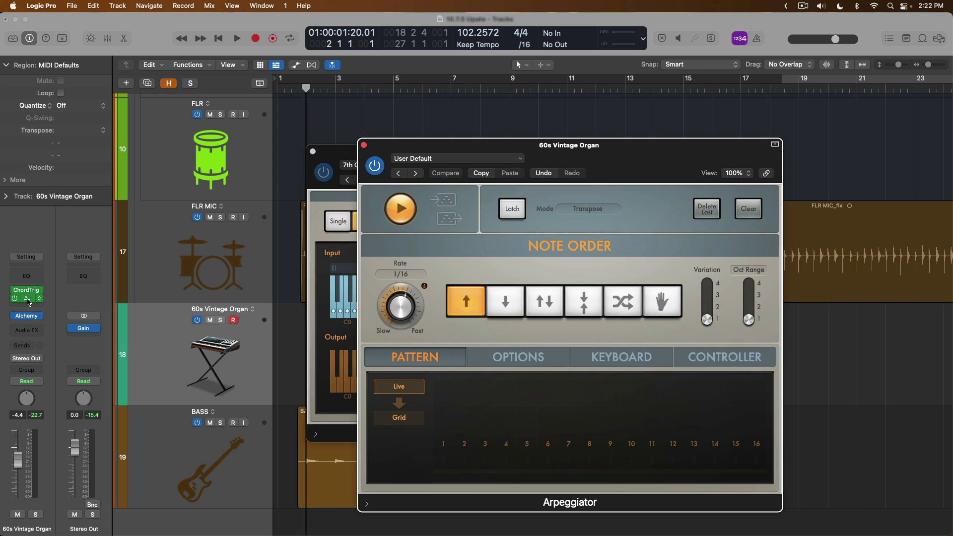
{"action": "left_click", "coordinate": [364, 145], "text": "alt"}
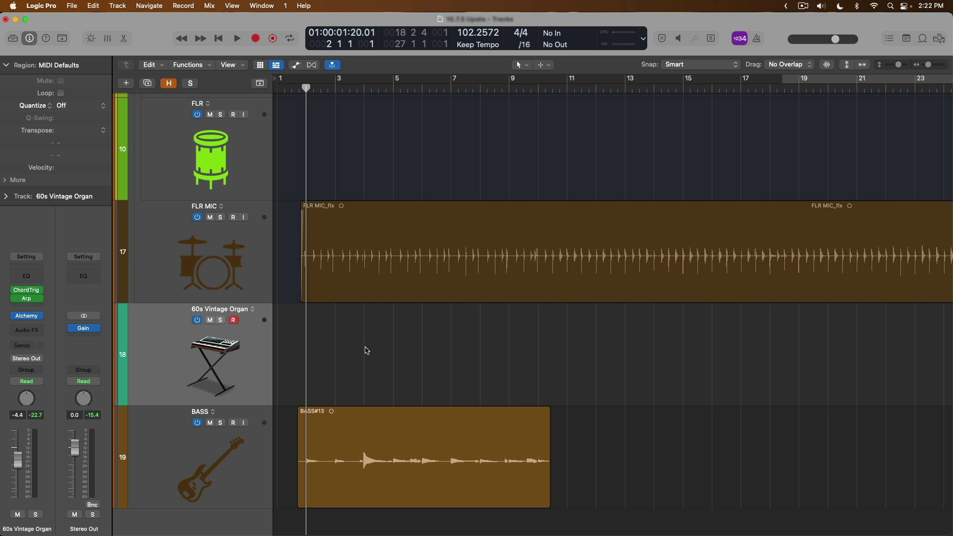
Record held organ chord notes at the song start, then check the Chord Trigger and Arpeggiator settings
{"action": "key", "text": "r"}
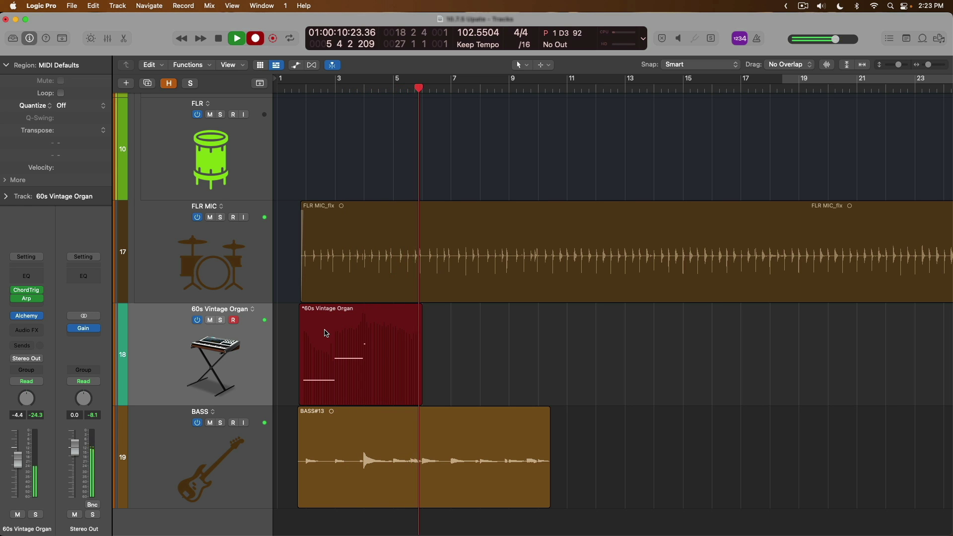
{"action": "key", "text": "space"}
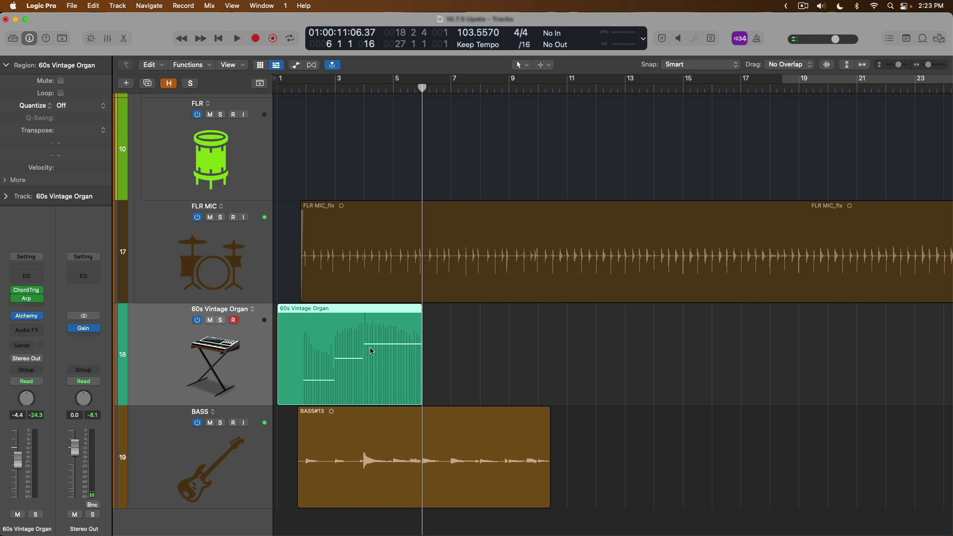
{"action": "left_click", "coordinate": [31, 293]}
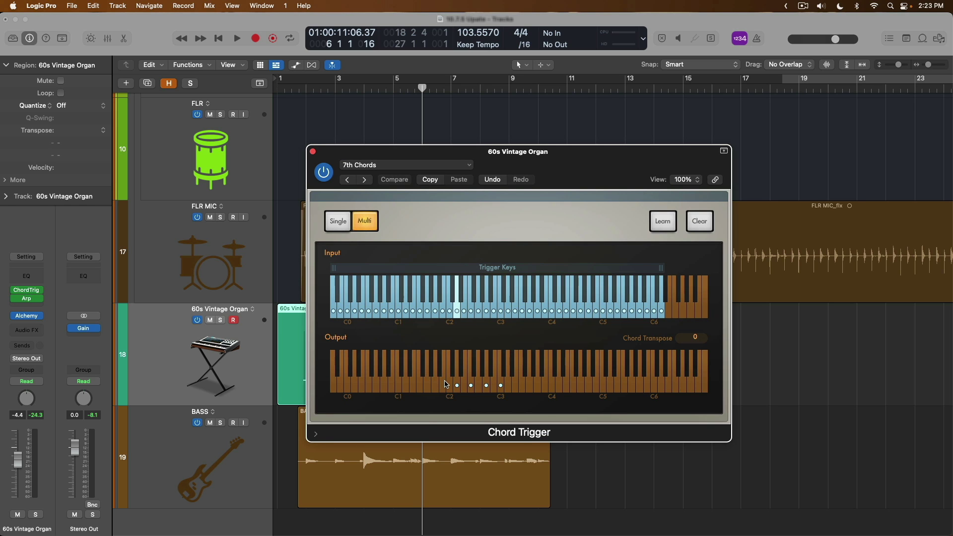
{"action": "left_click", "coordinate": [30, 298]}
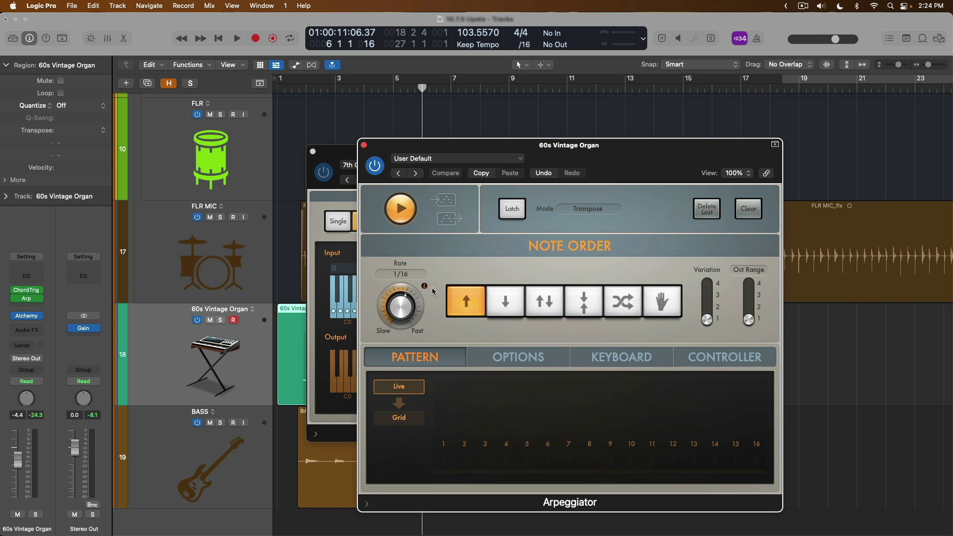
{"action": "left_click", "coordinate": [365, 146]}
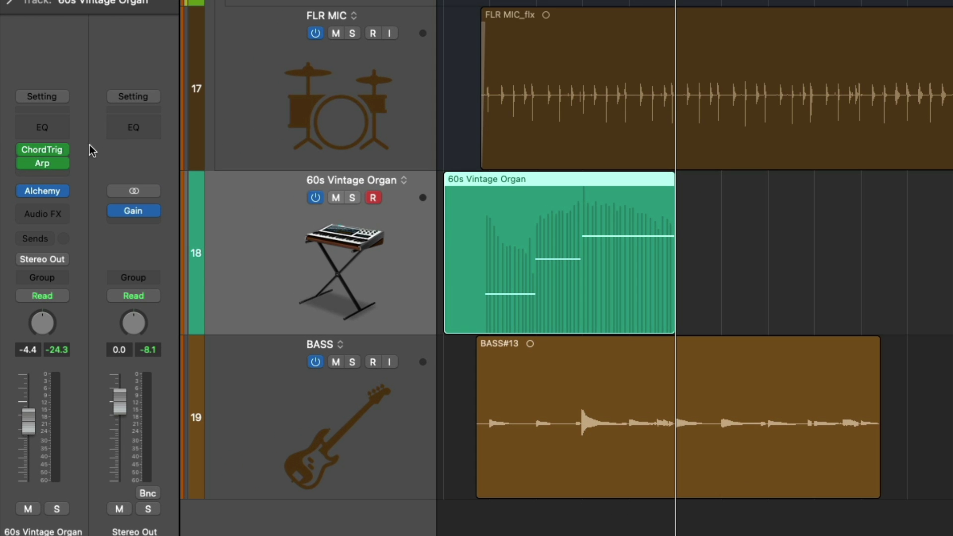
Set the organ's MIDI FX slot to Record MIDI to Track Here
{"action": "mouse_move", "coordinate": [40, 302]}
{"action": "left_click", "coordinate": [64, 165]}
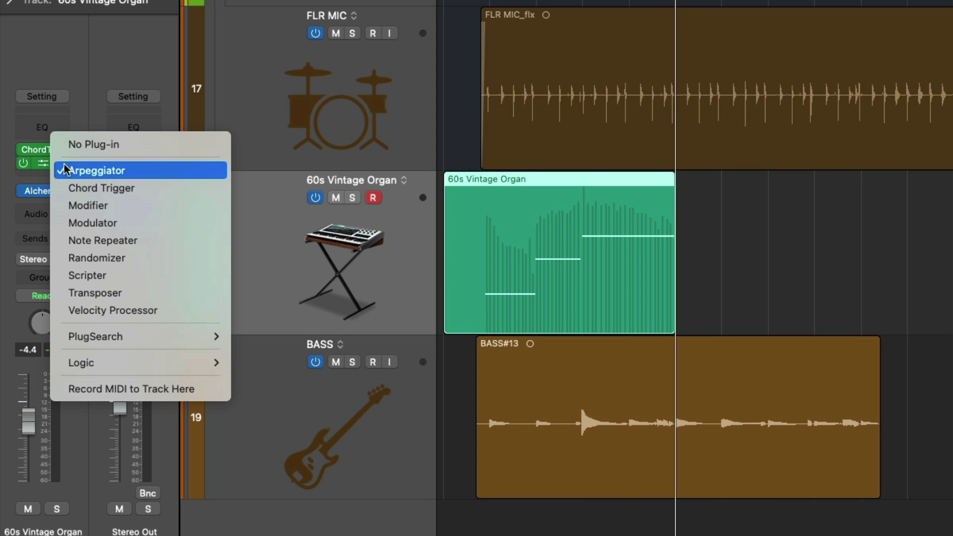
{"action": "left_click", "coordinate": [56, 389]}
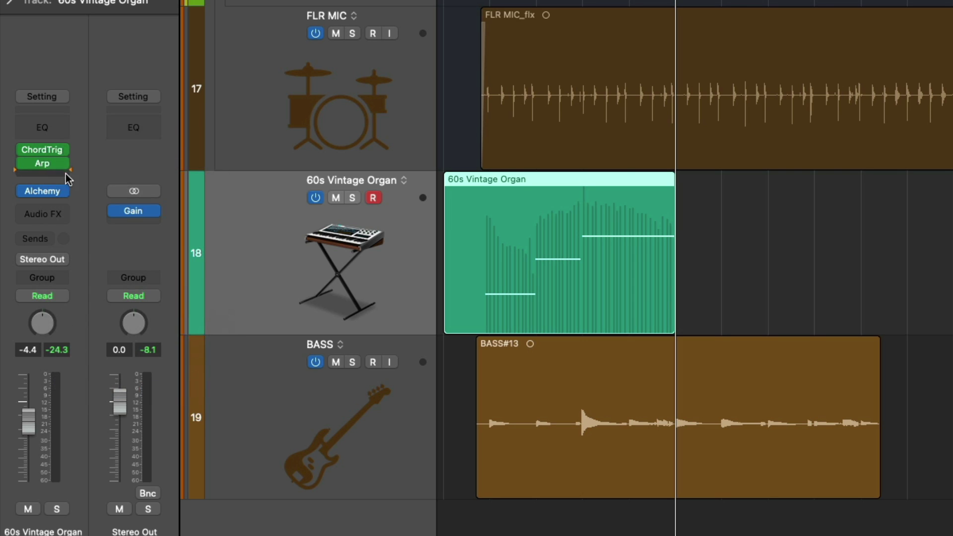
Delete the old organ region and re-record the arpeggiated part from the song start
{"action": "left_click_drag", "start_coordinate": [781, 224], "coordinate": [570, 215]}
{"action": "key", "text": "Delete"}
{"action": "key", "text": "Return"}
{"action": "key", "text": "r"}
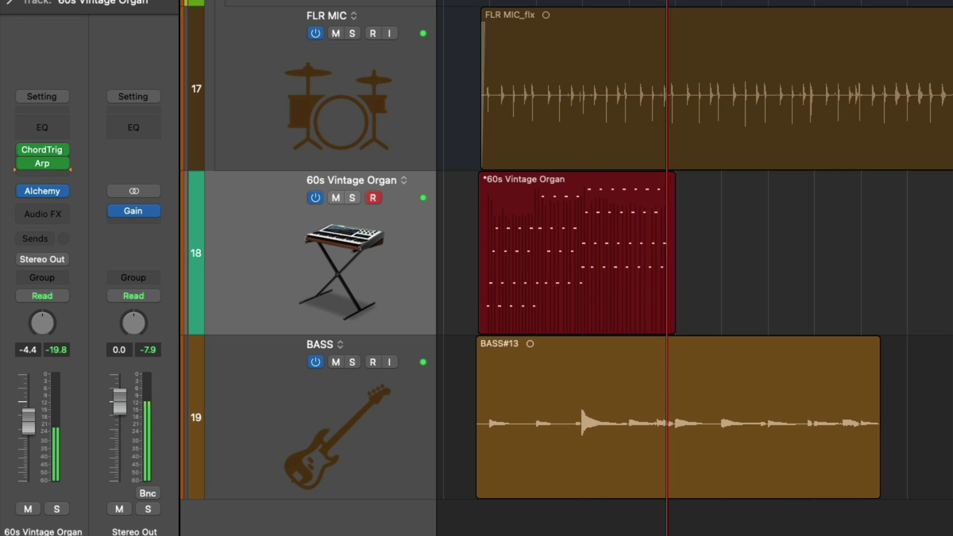
{"action": "key", "text": "space"}
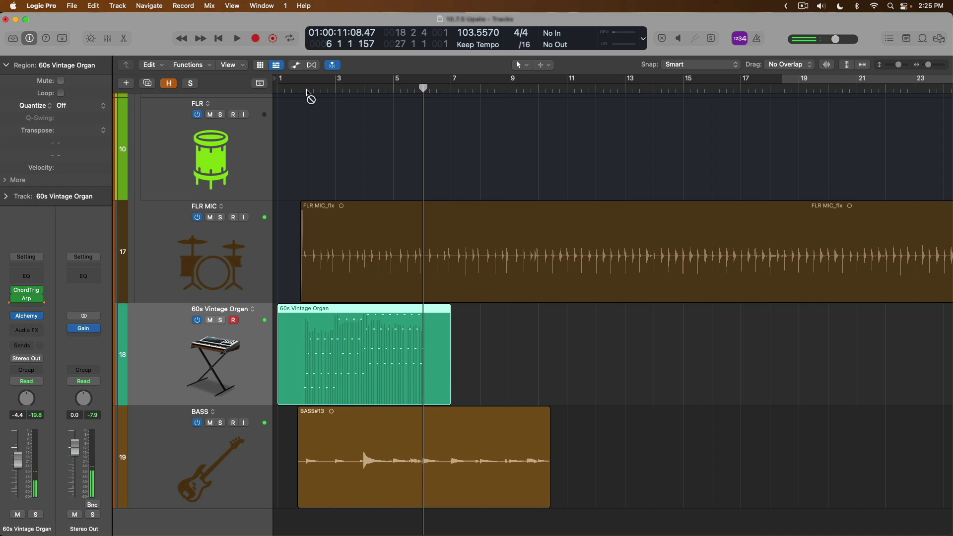
{"action": "key", "text": "e"}
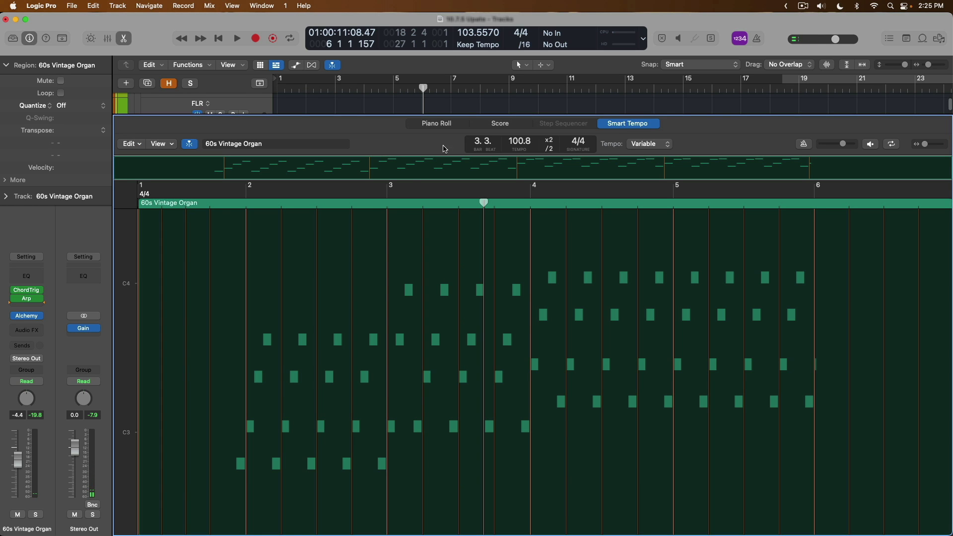
{"action": "key", "text": "p"}
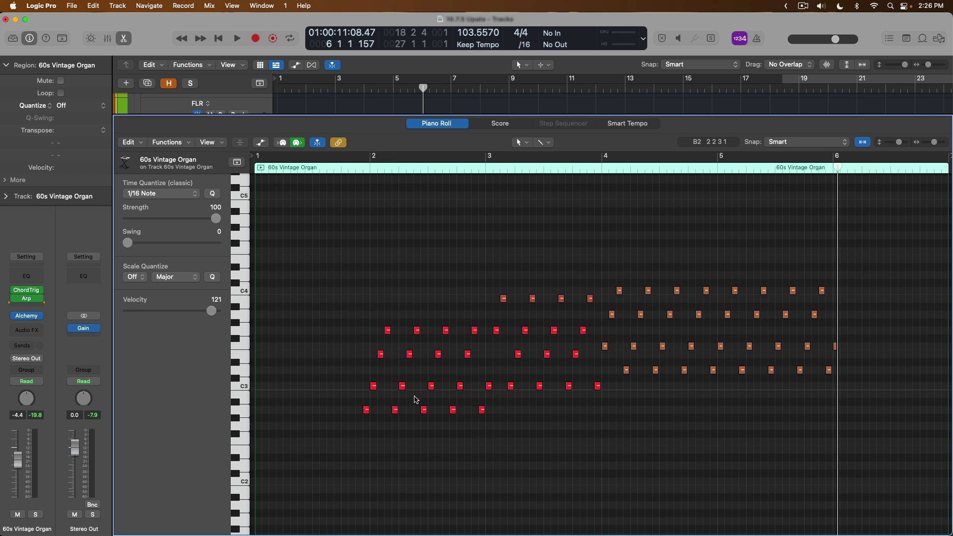
{"action": "key", "text": "e"}
Move Record MIDI to Track Here from after the Arpeggiator to right after Chord Trigger
{"action": "left_click", "coordinate": [54, 253]}
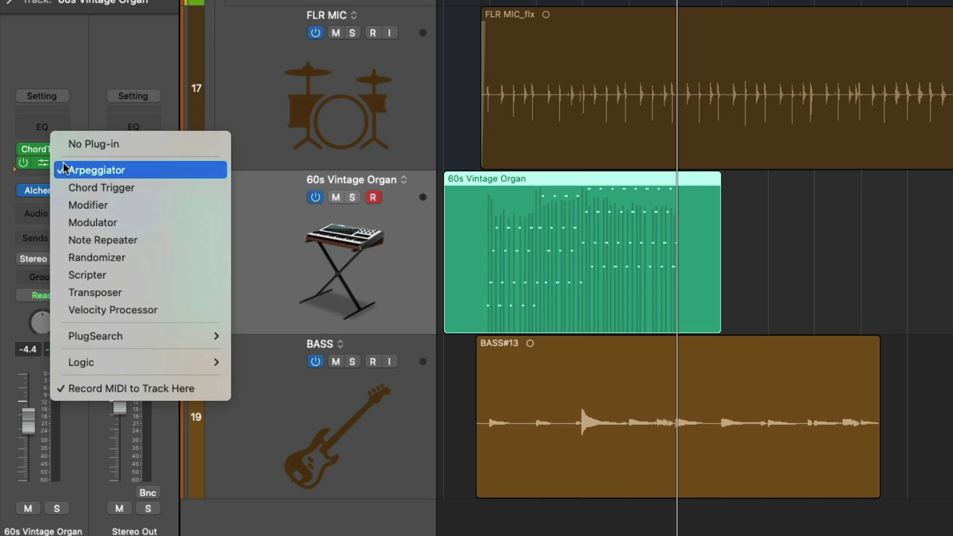
{"action": "left_click", "coordinate": [74, 390]}
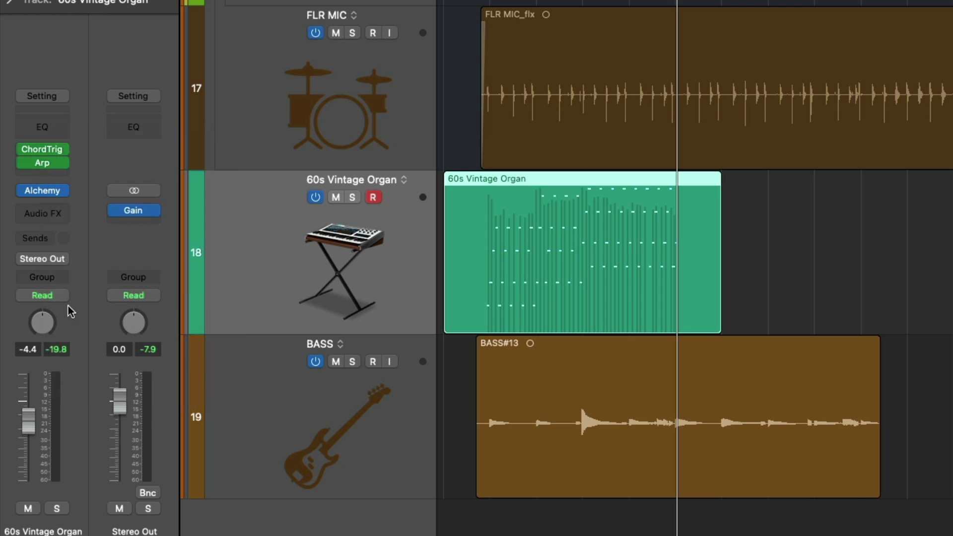
{"action": "left_click", "coordinate": [64, 152]}
{"action": "left_click", "coordinate": [58, 357]}
Record the organ chords and open the new region in the Piano Roll
{"action": "key", "text": "r"}
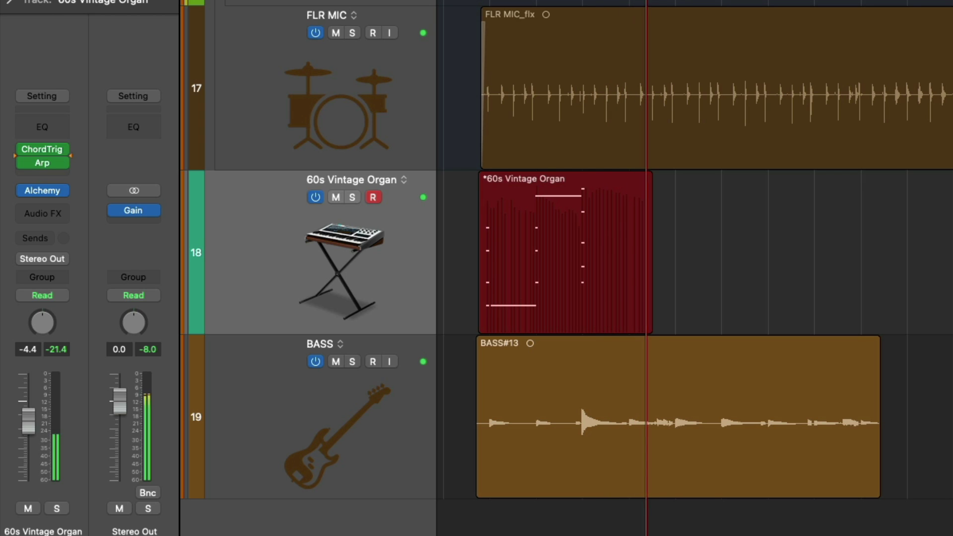
{"action": "key", "text": "space"}
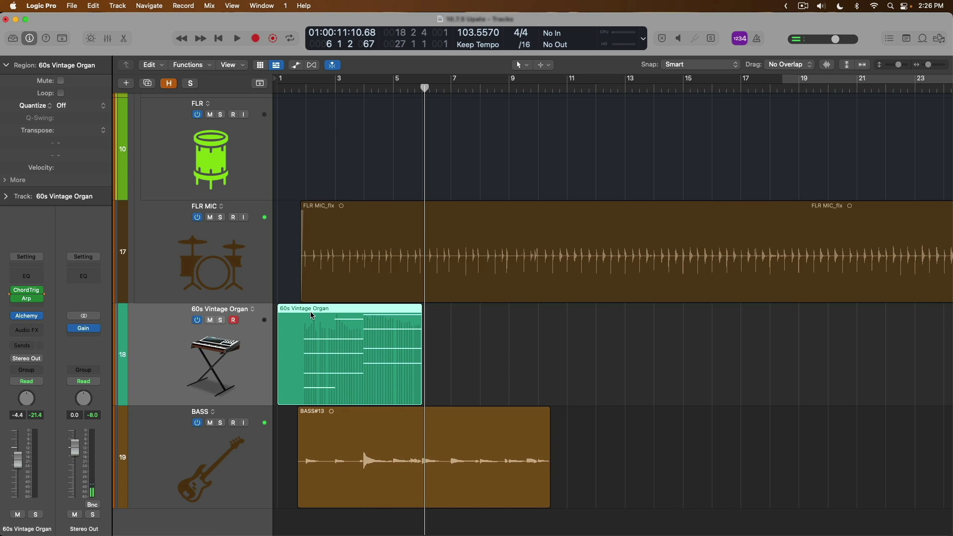
{"action": "double_click", "coordinate": [409, 243]}
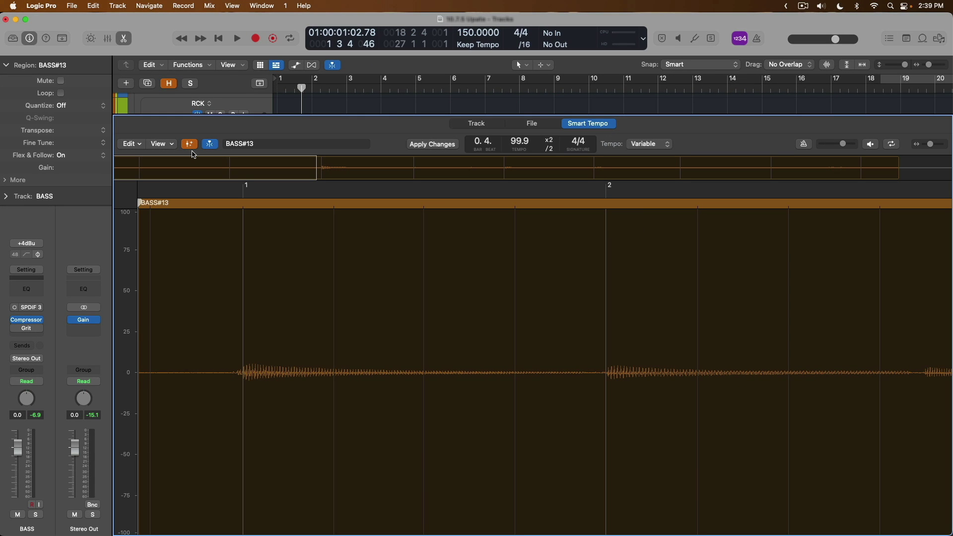
Turn off hint mode and shift the BASS#13 beat grid so bar 1 lands on the downbeat
{"action": "left_click", "coordinate": [190, 144]}
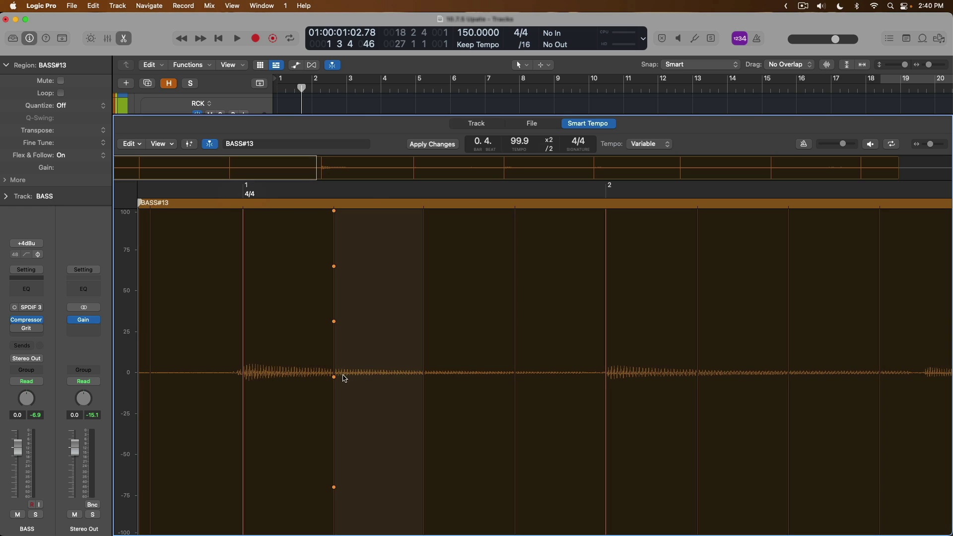
{"action": "left_click_drag", "start_coordinate": [335, 377], "coordinate": [336, 376]}
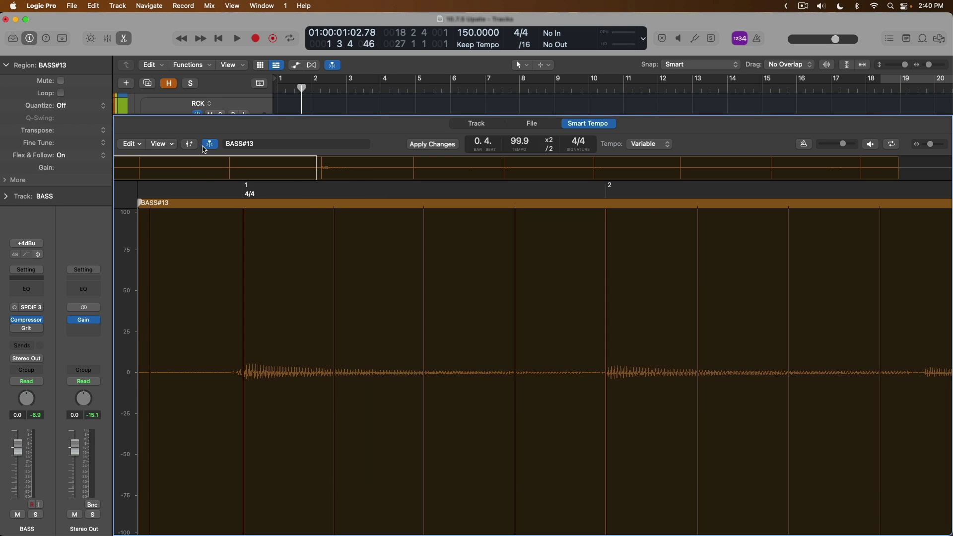
Place a downbeat hint and beat hints on beats 2–4, then apply to get 115.6 bpm
{"action": "left_click", "coordinate": [189, 144]}
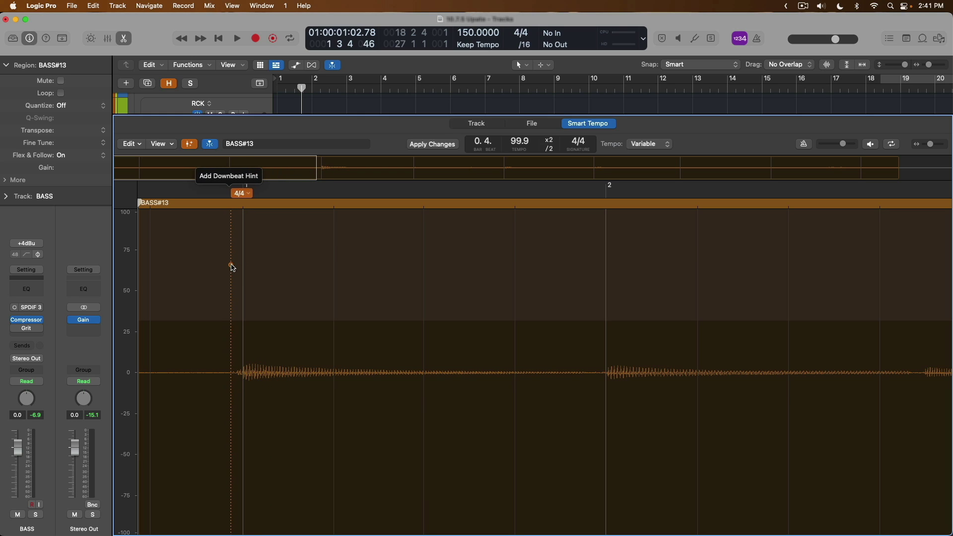
{"action": "left_click", "coordinate": [231, 266]}
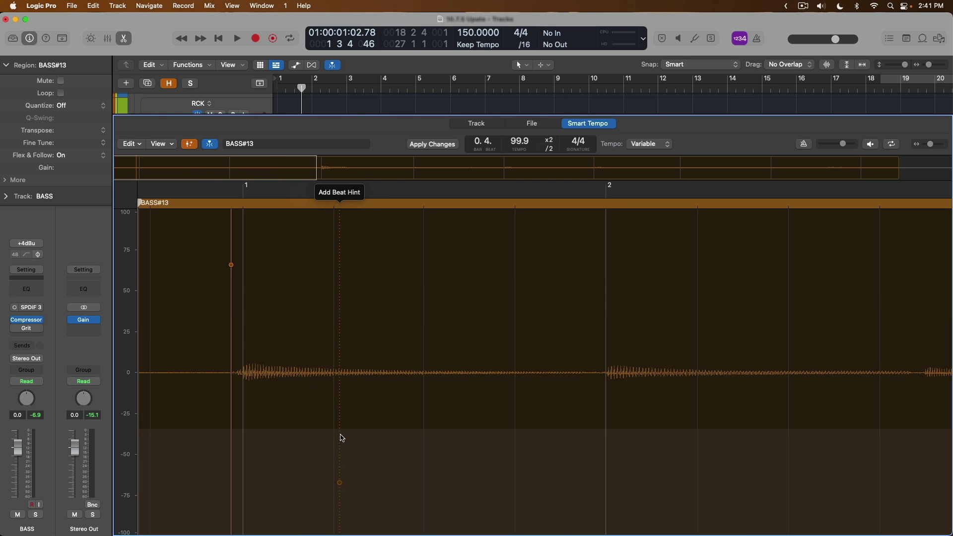
{"action": "left_click", "coordinate": [352, 437]}
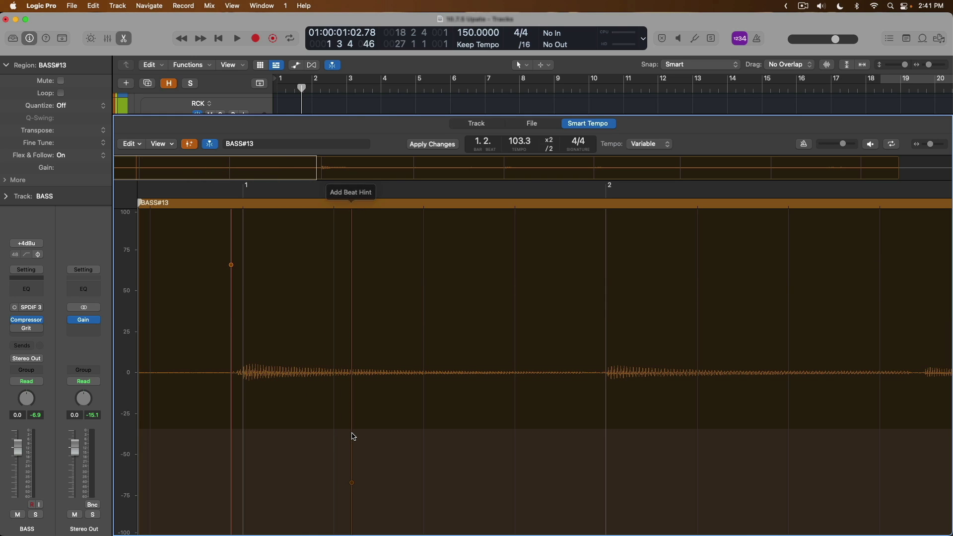
{"action": "left_click", "coordinate": [457, 451]}
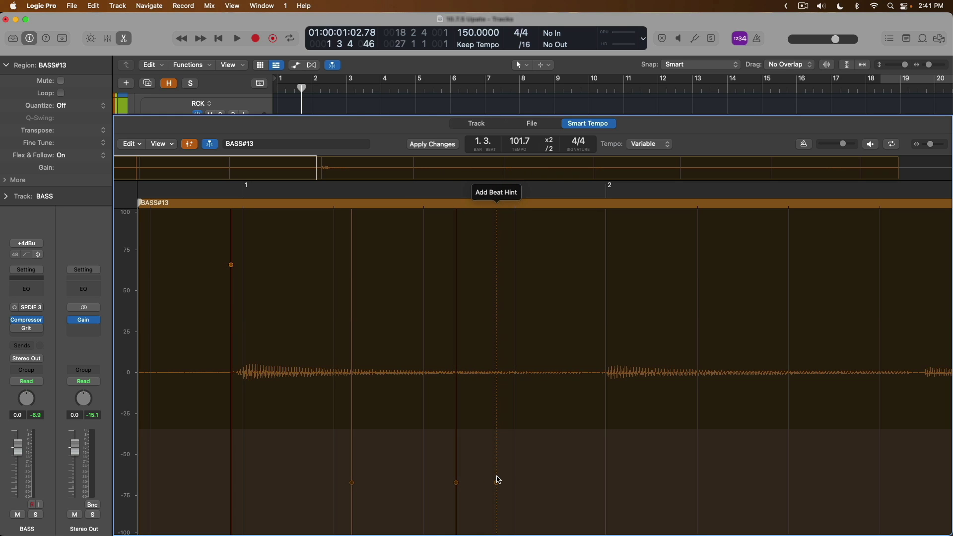
{"action": "left_click", "coordinate": [560, 479]}
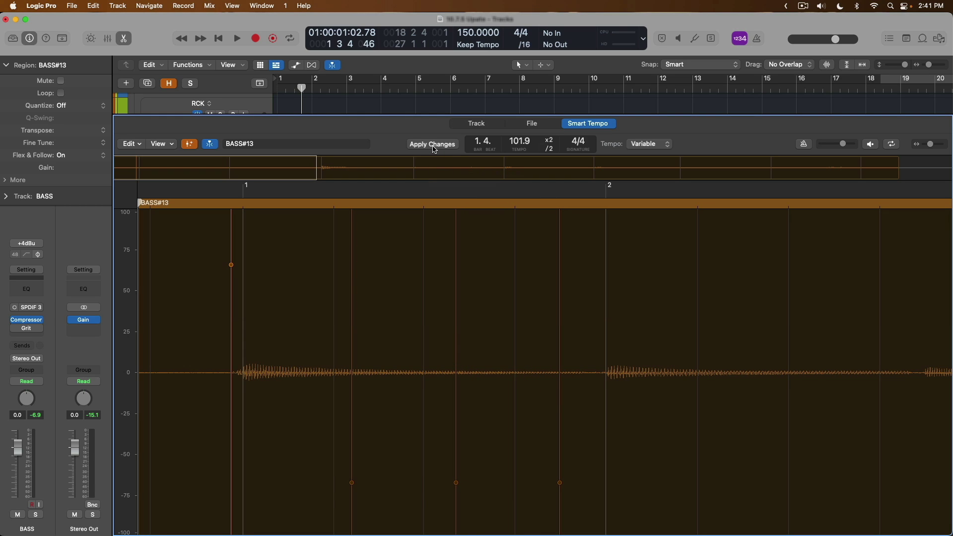
{"action": "left_click", "coordinate": [433, 145]}
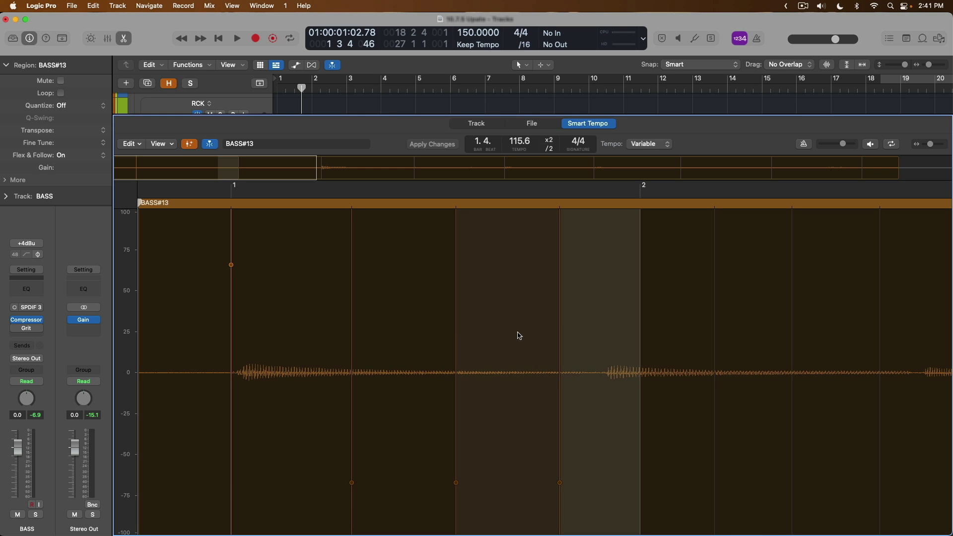
Select beats from bar 2 onward in BASS#13 and apply Lock Range to them
{"action": "scroll", "coordinate": [334, 325], "scroll_direction": "right", "scroll_amount": 5}
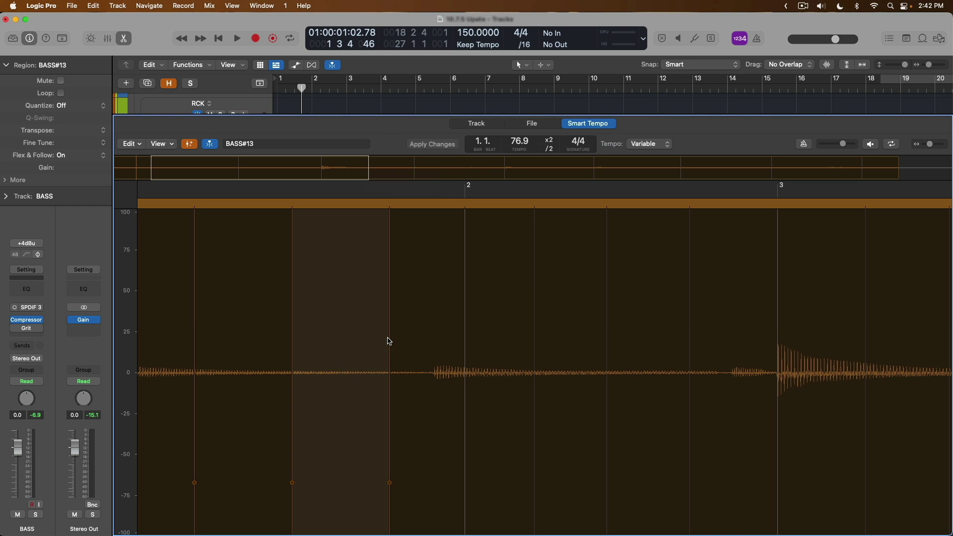
{"action": "left_click", "coordinate": [497, 395]}
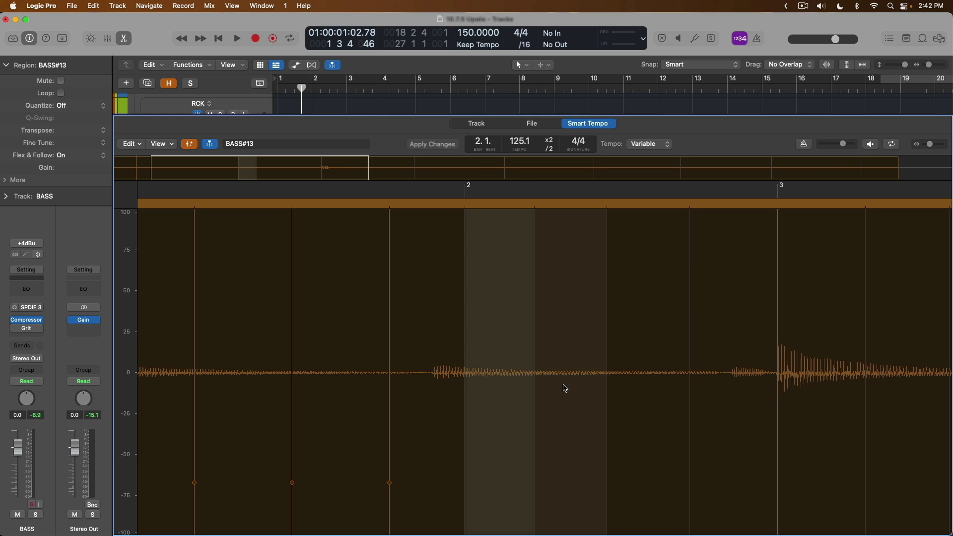
{"action": "left_click_drag", "start_coordinate": [565, 389], "coordinate": [818, 386]}
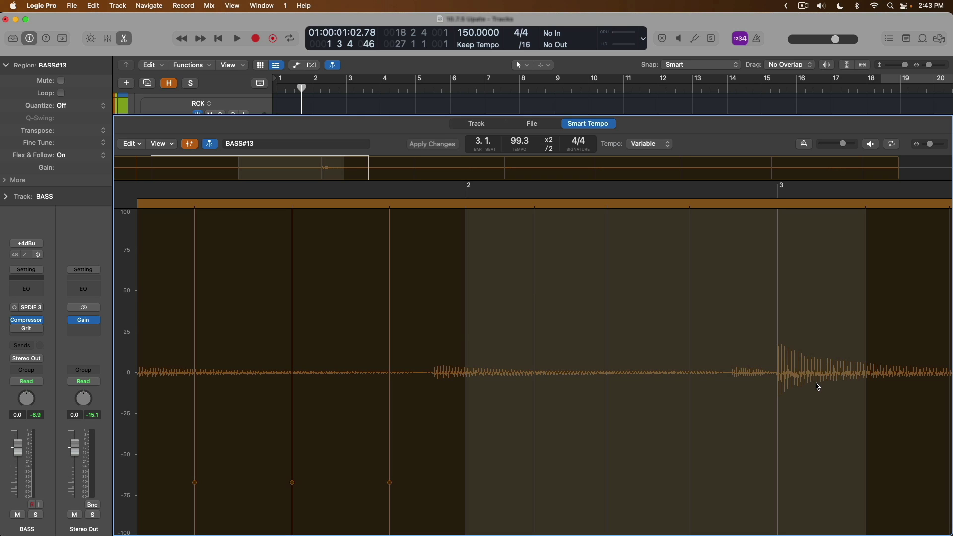
{"action": "right_click", "coordinate": [682, 362]}
{"action": "left_click", "coordinate": [708, 362]}
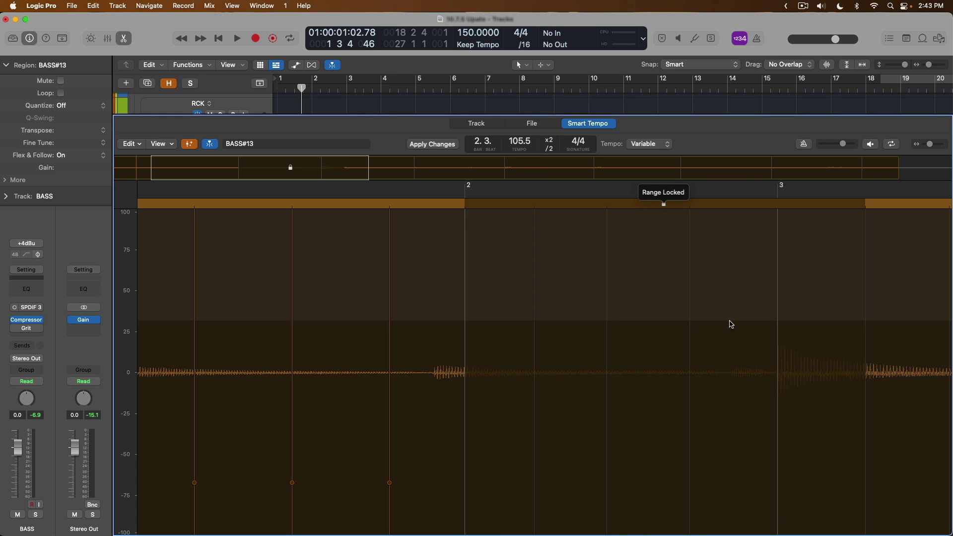
{"action": "scroll", "coordinate": [731, 326], "scroll_direction": "down", "scroll_amount": 2}
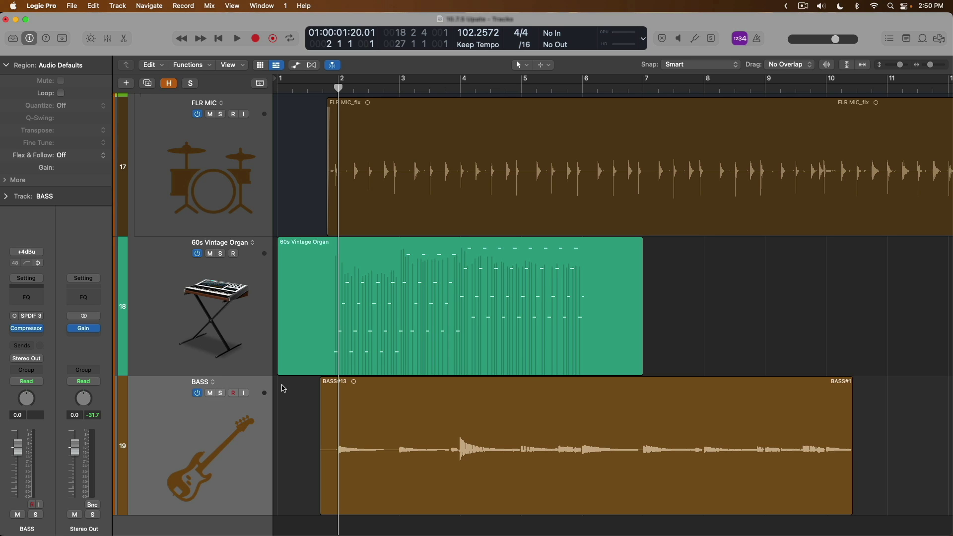
Solo the BASS track and insert a Grit distortion from Stompboxes > Distortion
{"action": "left_click", "coordinate": [221, 393]}
{"action": "left_click", "coordinate": [26, 337]}
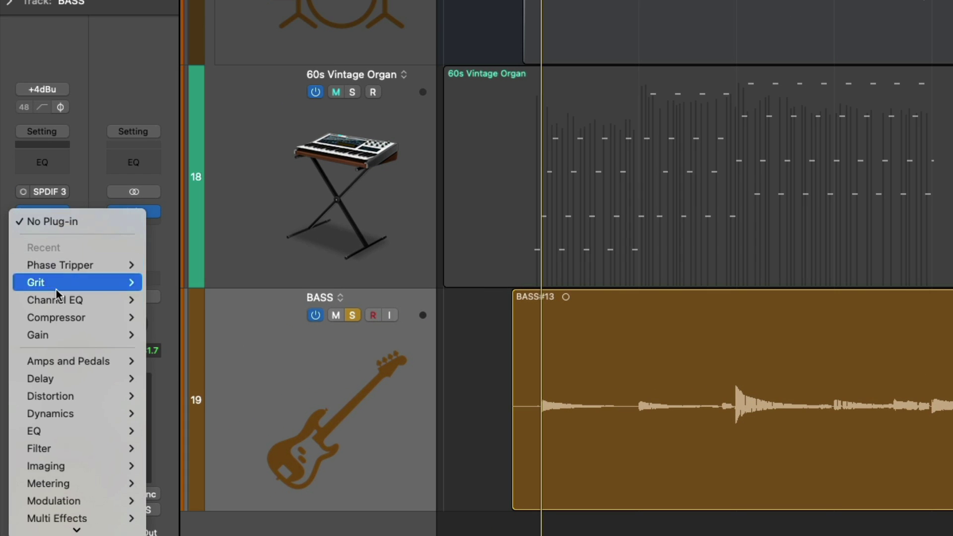
{"action": "mouse_move", "coordinate": [61, 361]}
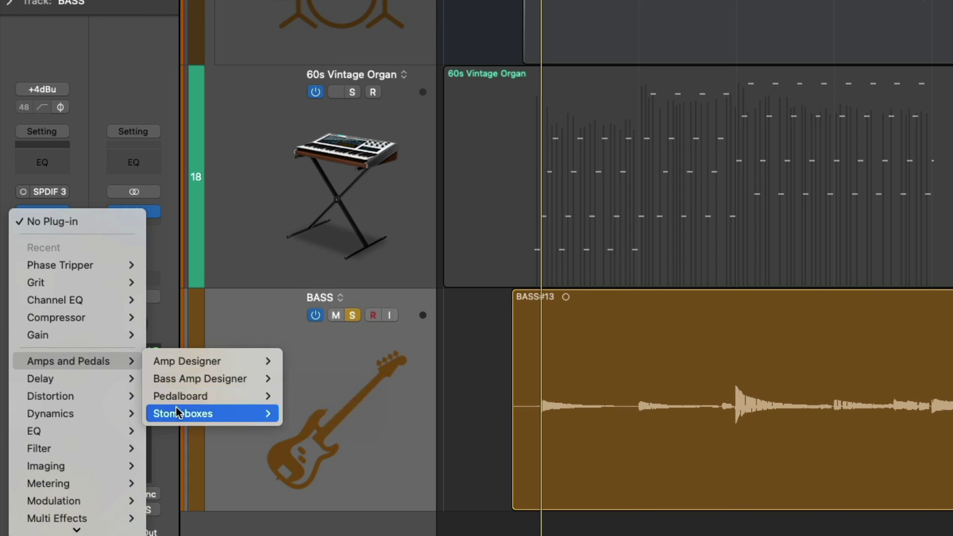
{"action": "mouse_move", "coordinate": [221, 419]}
{"action": "mouse_move", "coordinate": [291, 419]}
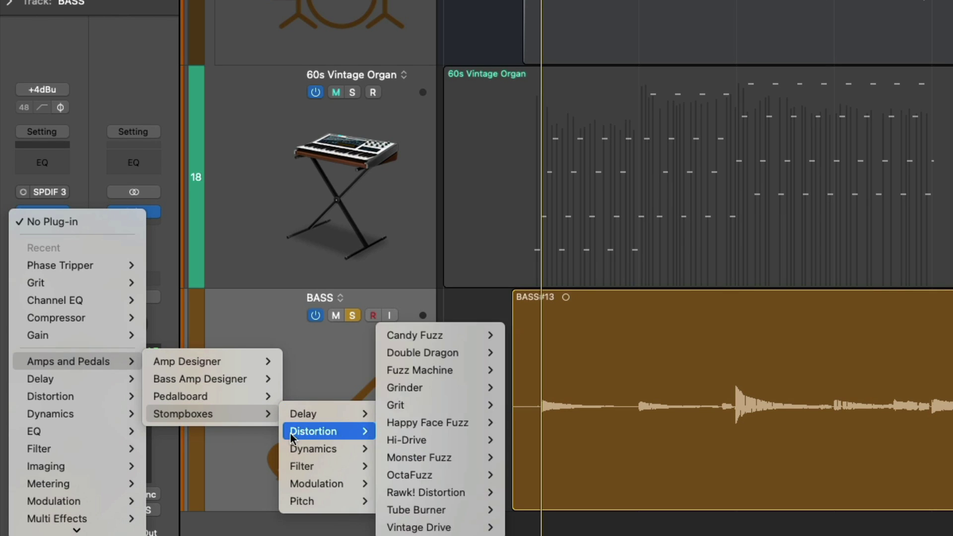
{"action": "mouse_move", "coordinate": [289, 452]}
{"action": "mouse_move", "coordinate": [289, 471]}
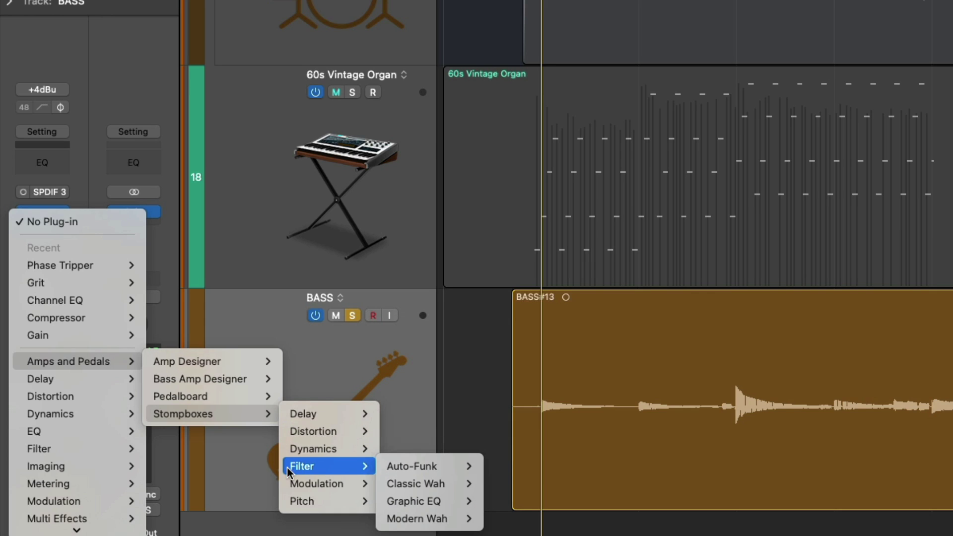
{"action": "mouse_move", "coordinate": [289, 502]}
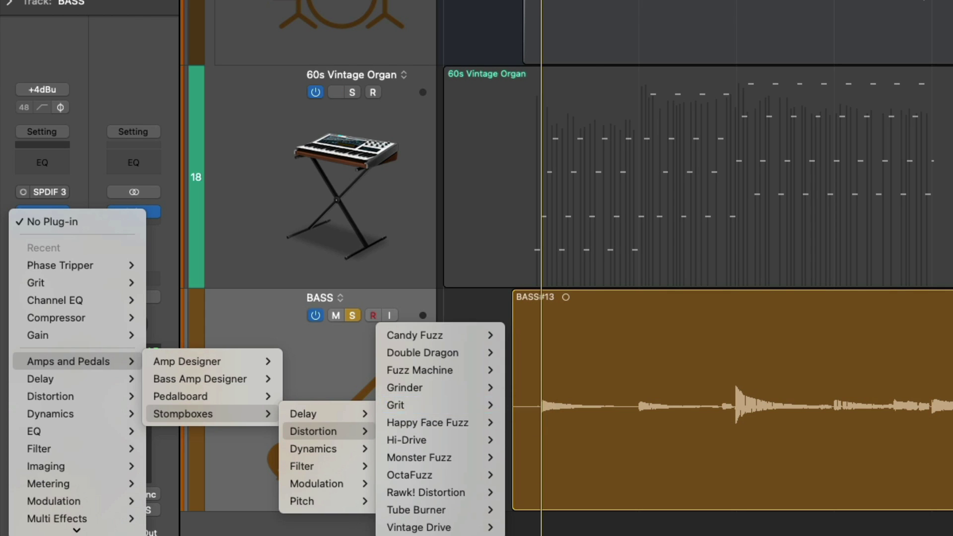
{"action": "left_click", "coordinate": [415, 403]}
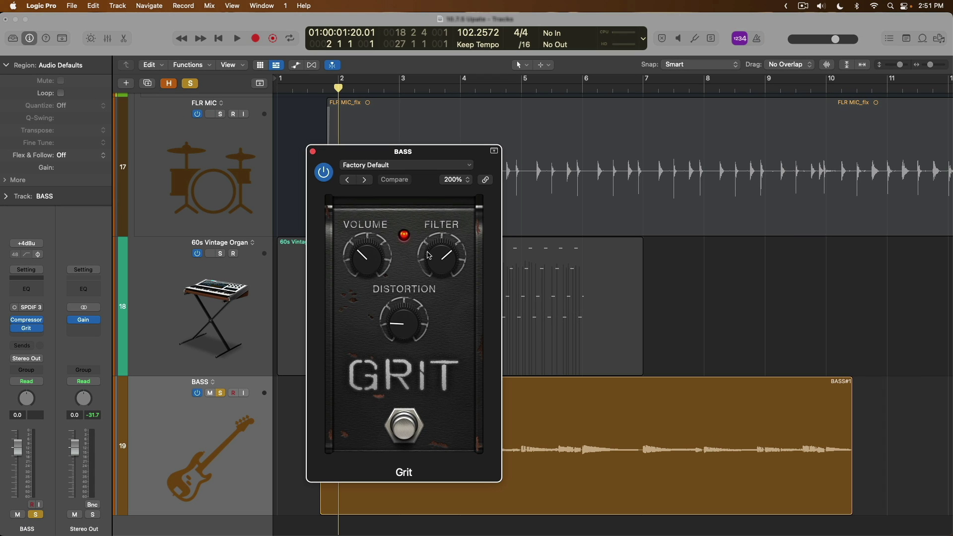
Turn the Grit filter down and set its volume to -12 dB, comparing bypassed during playback
{"action": "left_click_drag", "start_coordinate": [430, 255], "coordinate": [559, 290]}
{"action": "key", "text": "space"}
{"action": "left_click_drag", "start_coordinate": [367, 259], "coordinate": [370, 270]}
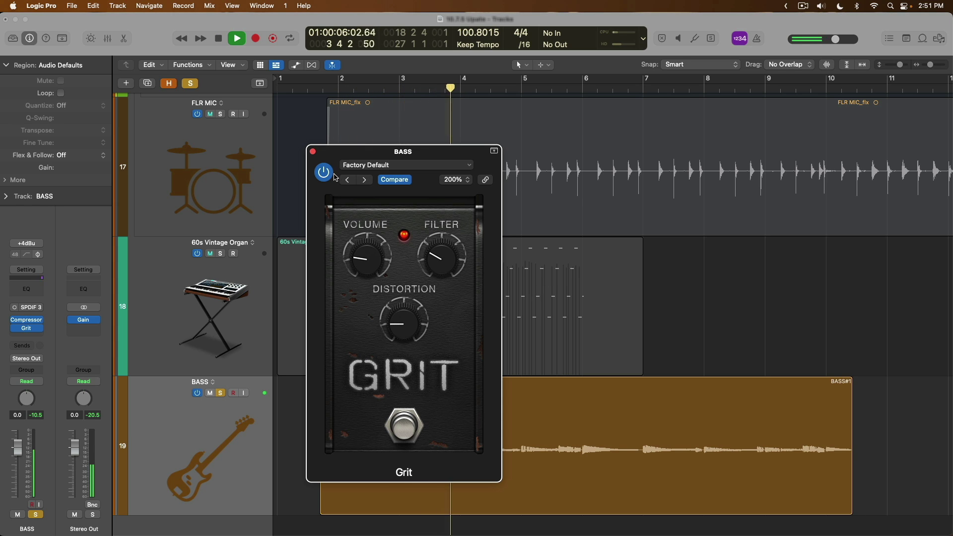
{"action": "left_click", "coordinate": [400, 422]}
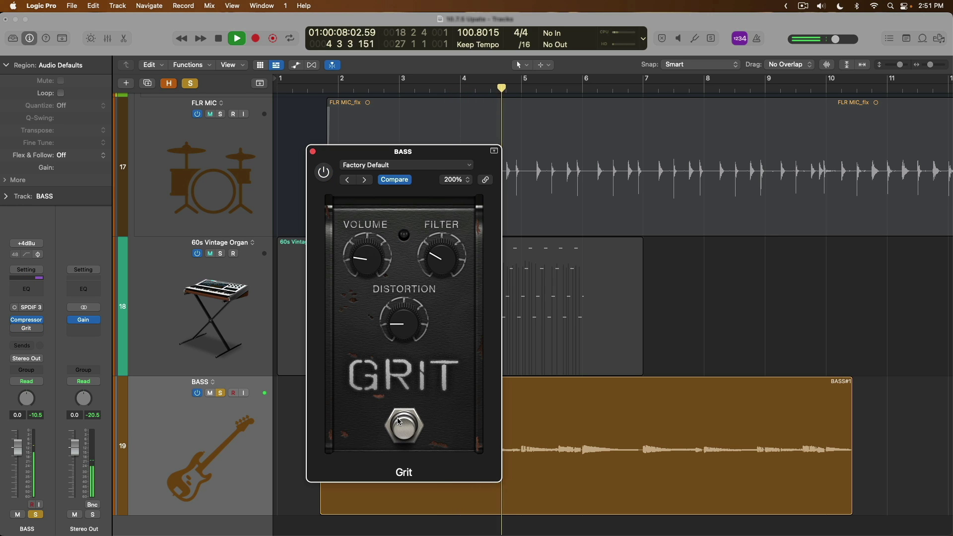
{"action": "left_click", "coordinate": [399, 422]}
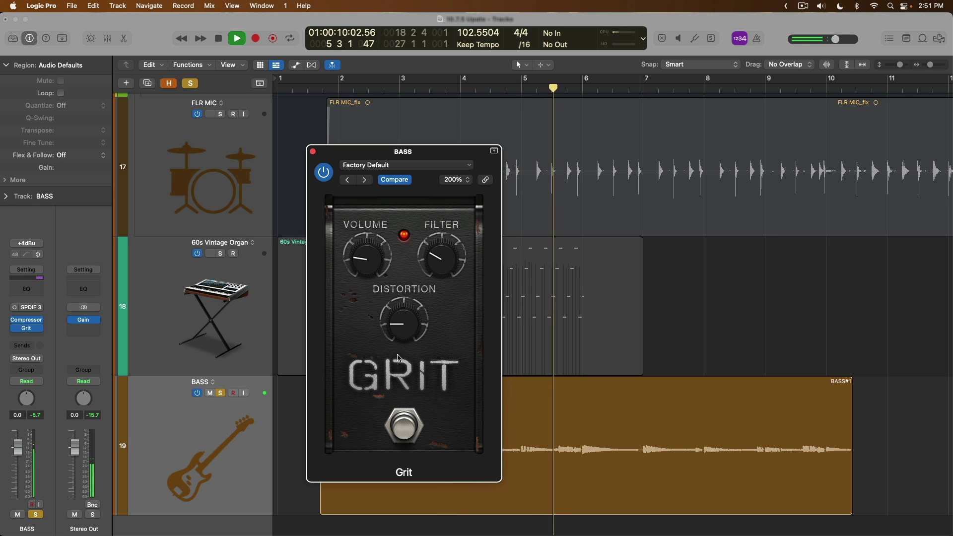
{"action": "key", "text": "space"}
Close Grit, solo the 60s Vintage Organ instead of BASS, and insert a Phase Tripper phaser
{"action": "left_click", "coordinate": [313, 152]}
{"action": "left_click", "coordinate": [212, 274]}
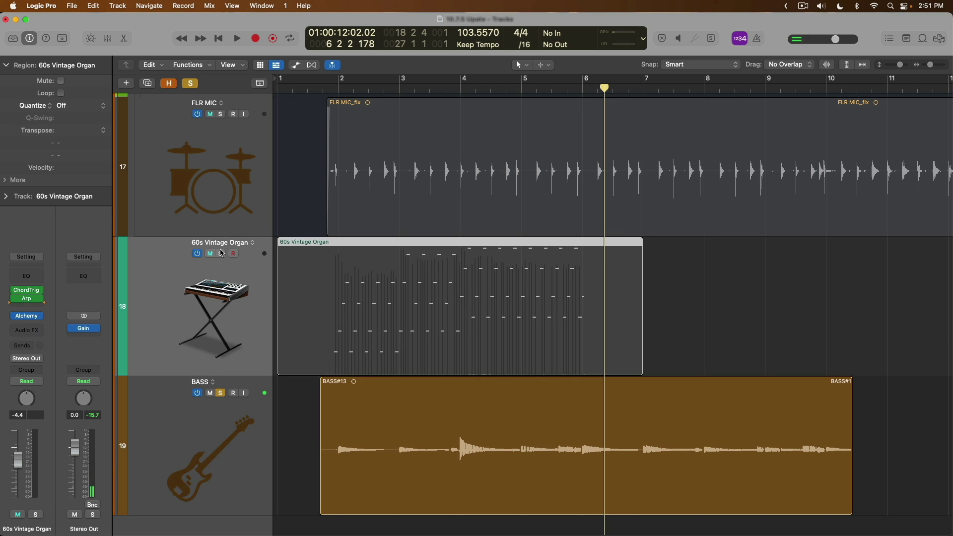
{"action": "left_click", "coordinate": [220, 253]}
{"action": "left_click", "coordinate": [328, 93]}
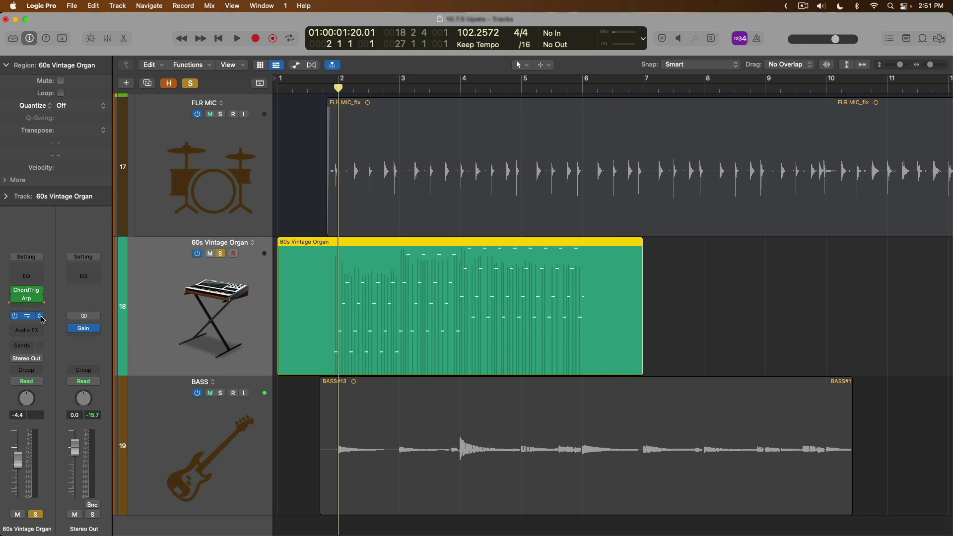
{"action": "left_click", "coordinate": [26, 329]}
{"action": "mouse_move", "coordinate": [56, 414]}
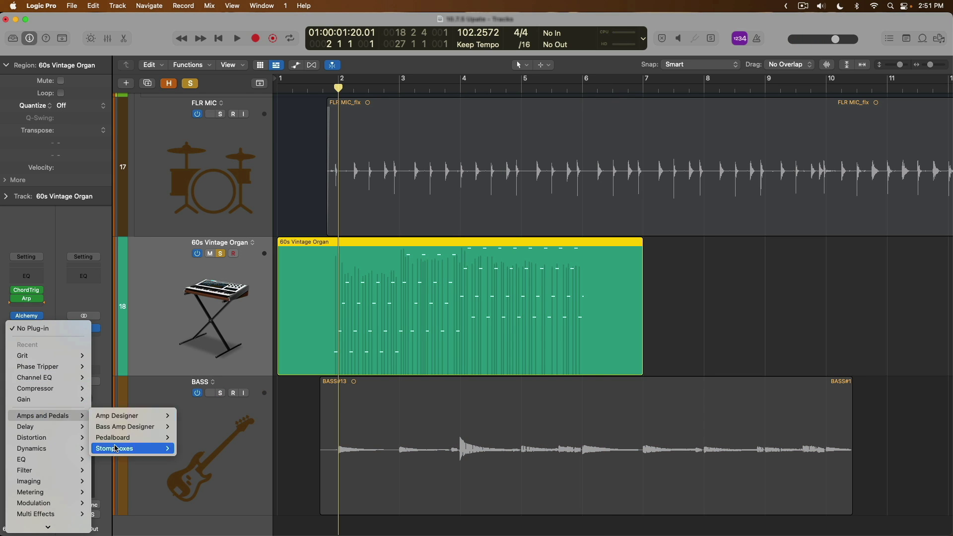
{"action": "mouse_move", "coordinate": [130, 449]}
{"action": "mouse_move", "coordinate": [201, 492]}
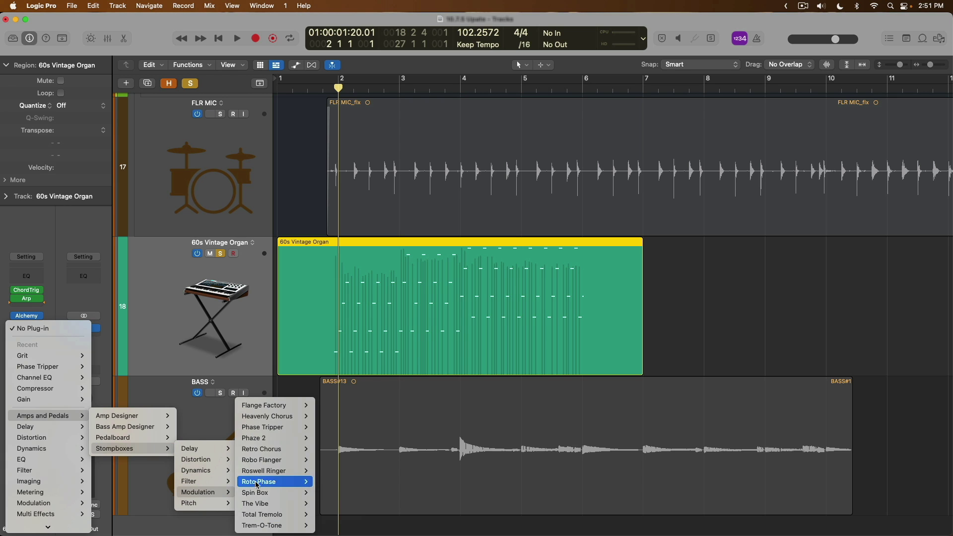
{"action": "left_click", "coordinate": [267, 429]}
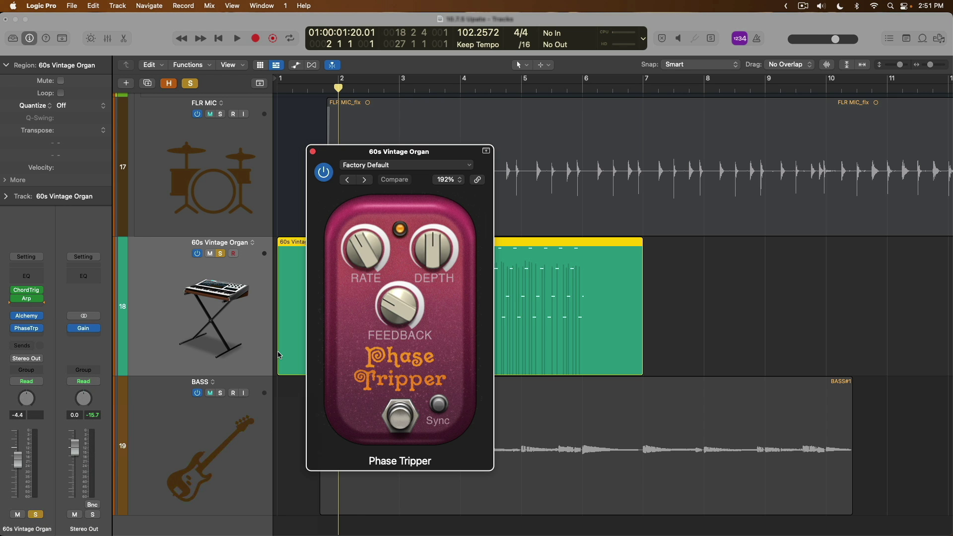
Raise Phase Tripper Depth to 84% and enable Sync, comparing bypassed during playback
{"action": "key", "text": "space"}
{"action": "mouse_move", "coordinate": [403, 288]}
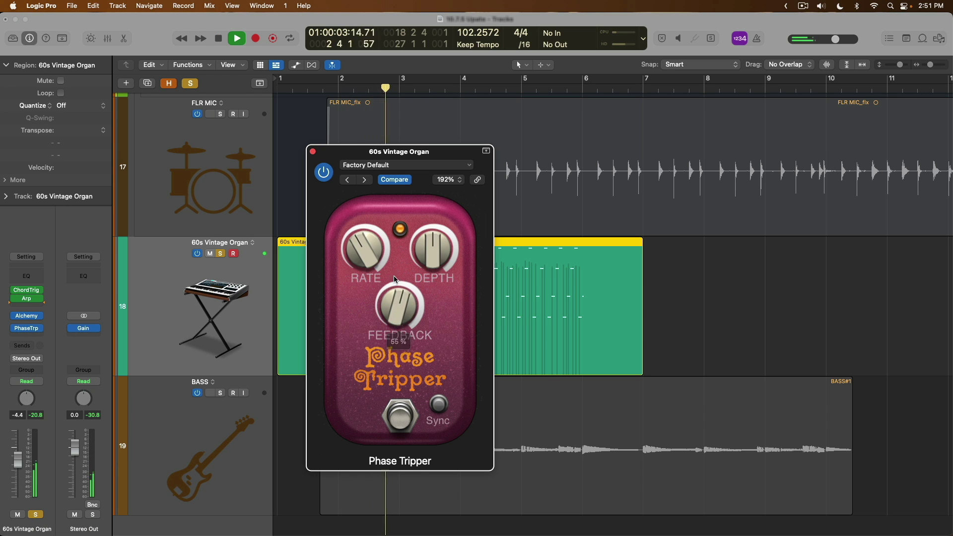
{"action": "left_click_drag", "start_coordinate": [430, 259], "coordinate": [430, 226]}
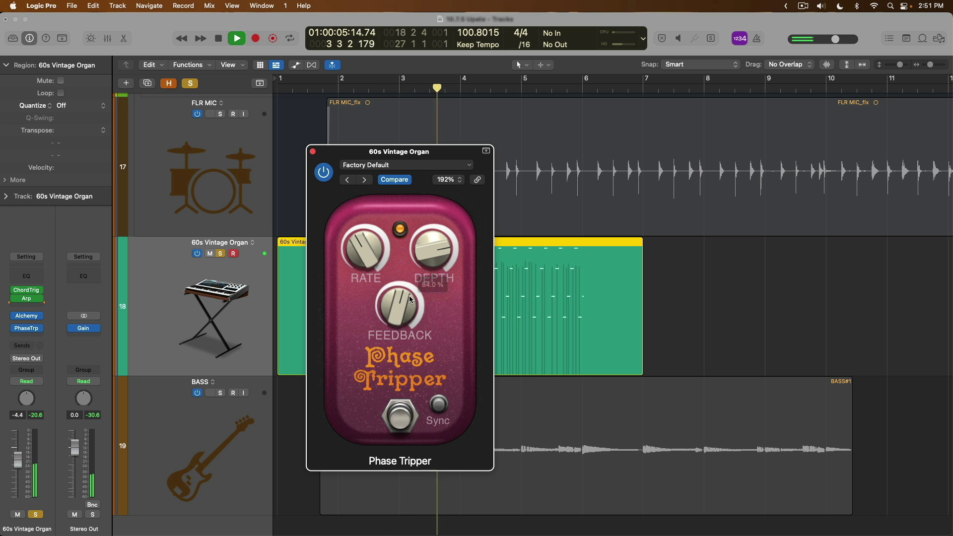
{"action": "left_click", "coordinate": [439, 405]}
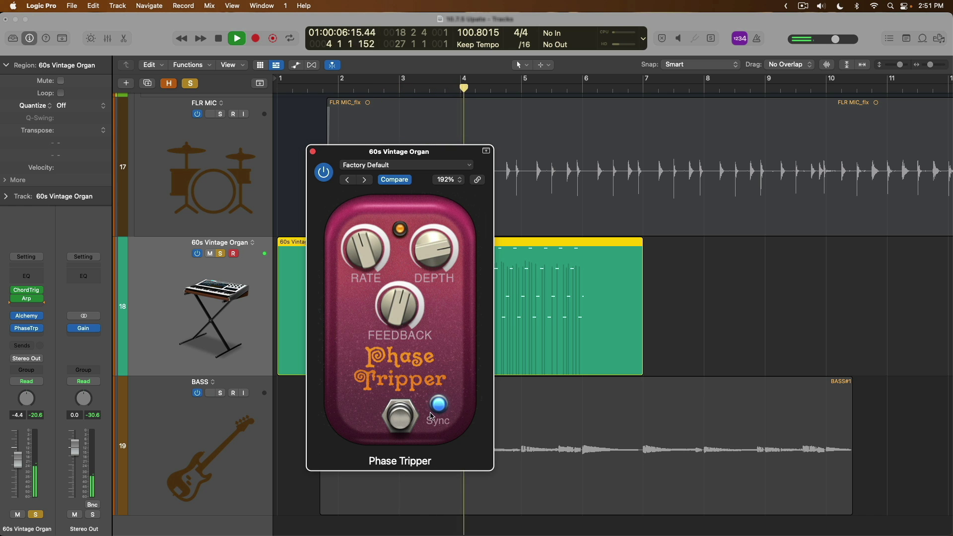
{"action": "left_click", "coordinate": [400, 412]}
{"action": "left_click", "coordinate": [399, 413]}
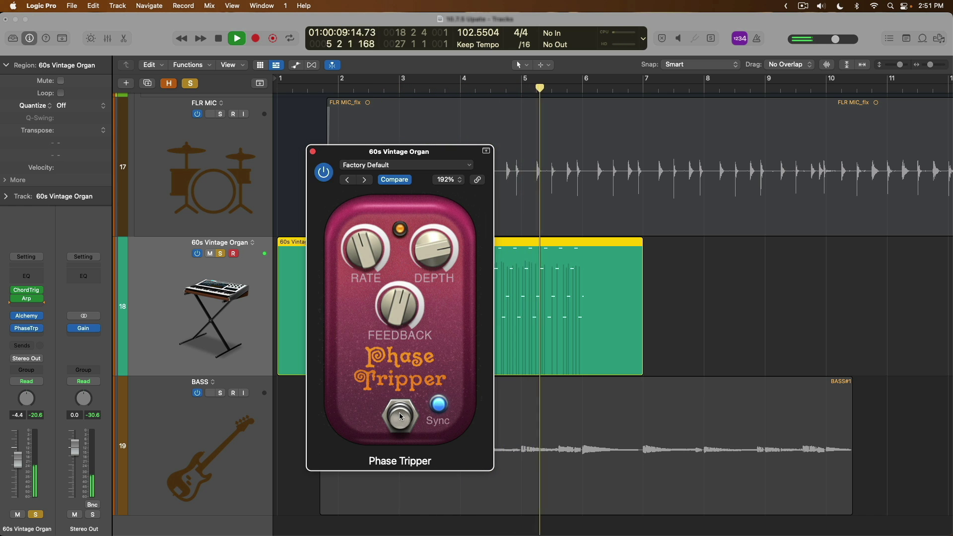
{"action": "key", "text": "space"}
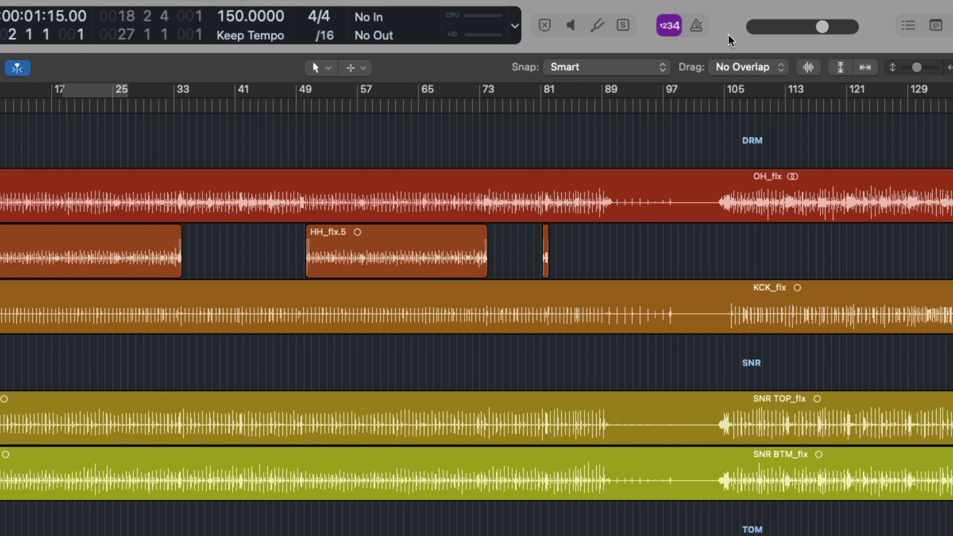
Tick Sync under Modes and Functions in the Customize Control Bar and Display settings
{"action": "right_click", "coordinate": [730, 40]}
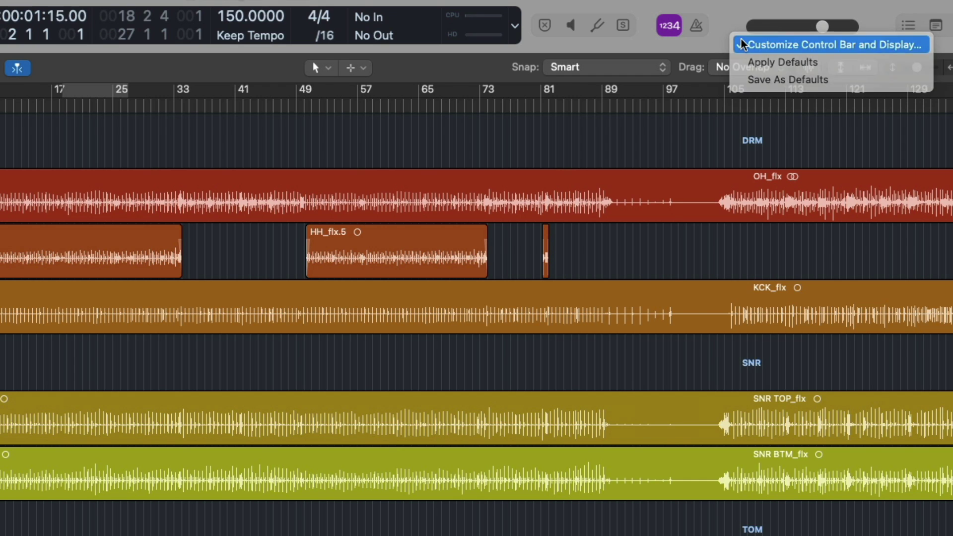
{"action": "left_click", "coordinate": [743, 44]}
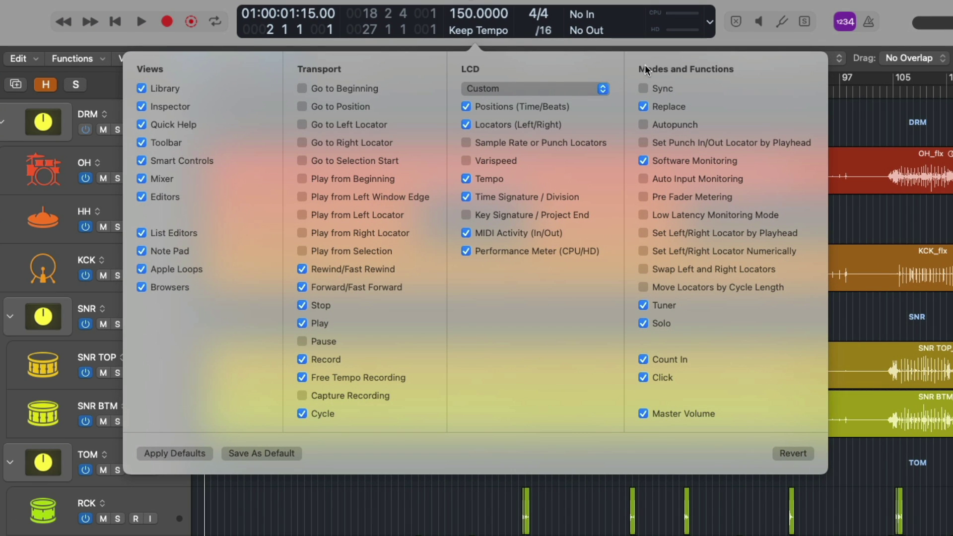
{"action": "left_click", "coordinate": [641, 91]}
{"action": "left_click", "coordinate": [683, 31]}
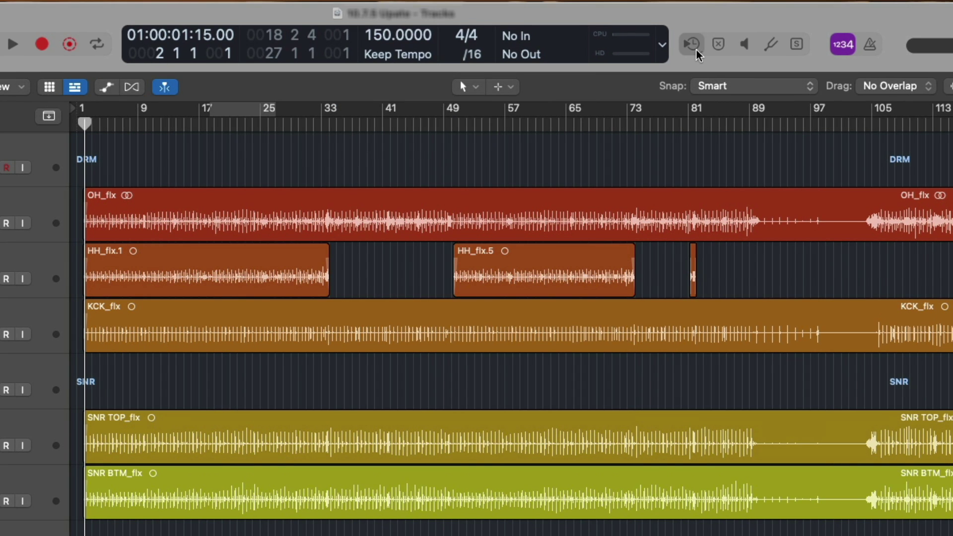
Set Logic's sync mode to Ableton Link and turn on Link in Ableton Live
{"action": "left_click", "coordinate": [694, 47]}
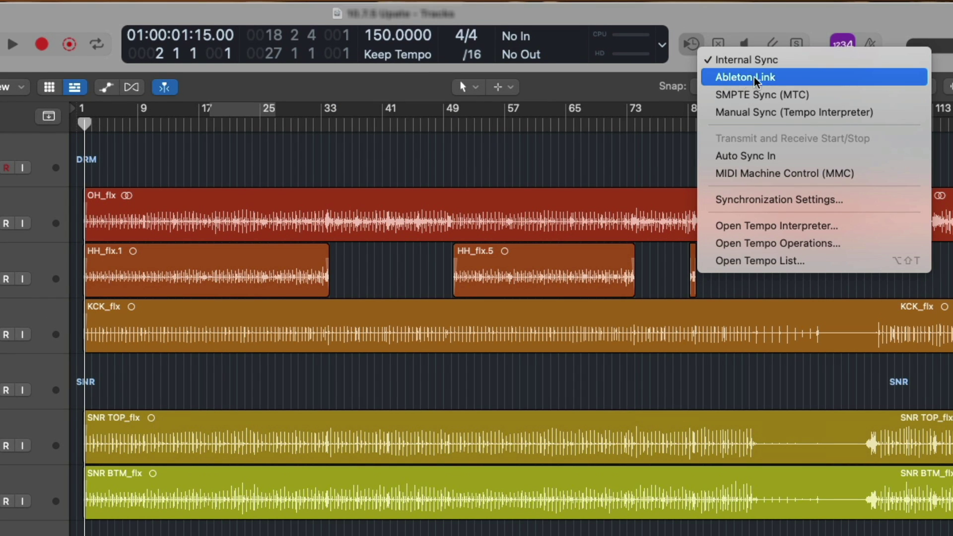
{"action": "left_click", "coordinate": [793, 80]}
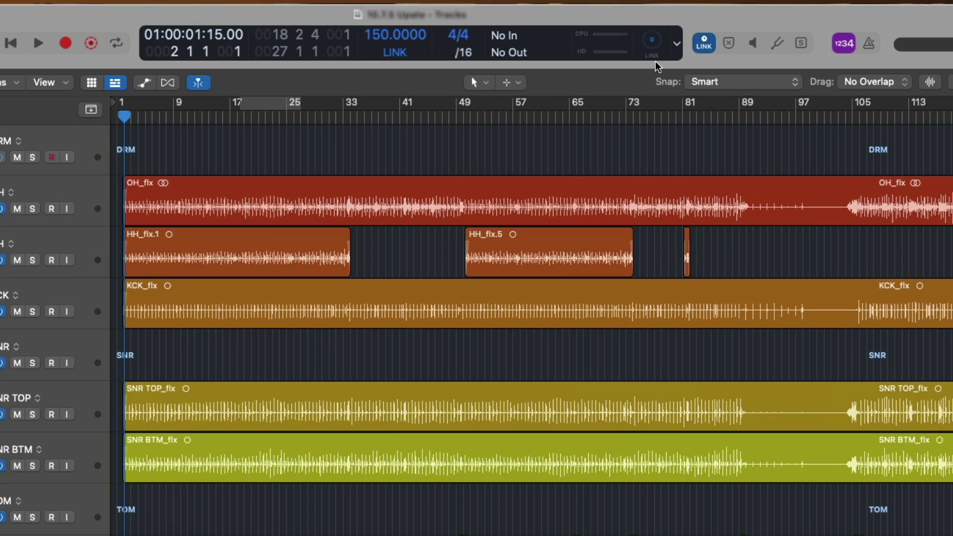
{"action": "key", "text": "super+Tab"}
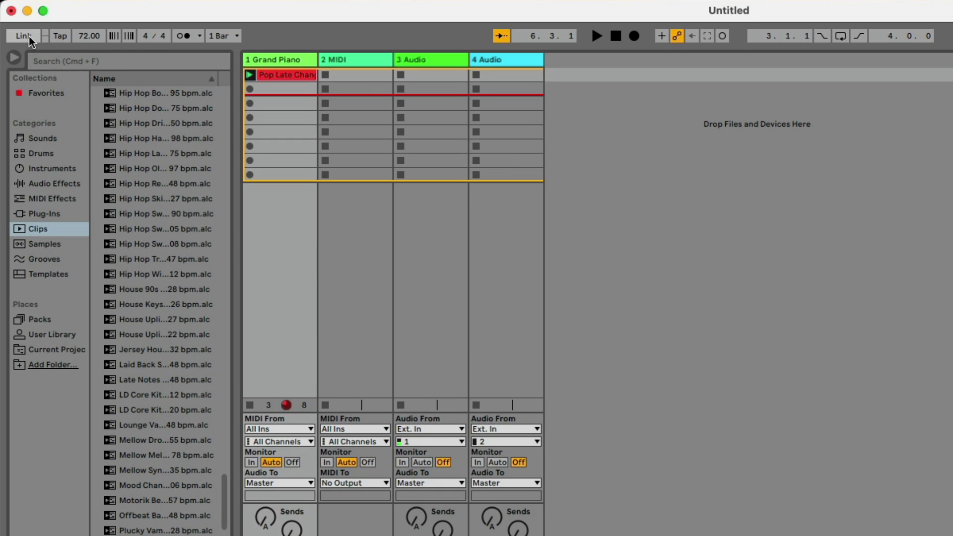
{"action": "left_click", "coordinate": [31, 42]}
Switch back to Logic Pro and play the drum project at 150 BPM
{"action": "key", "text": "super+Tab"}
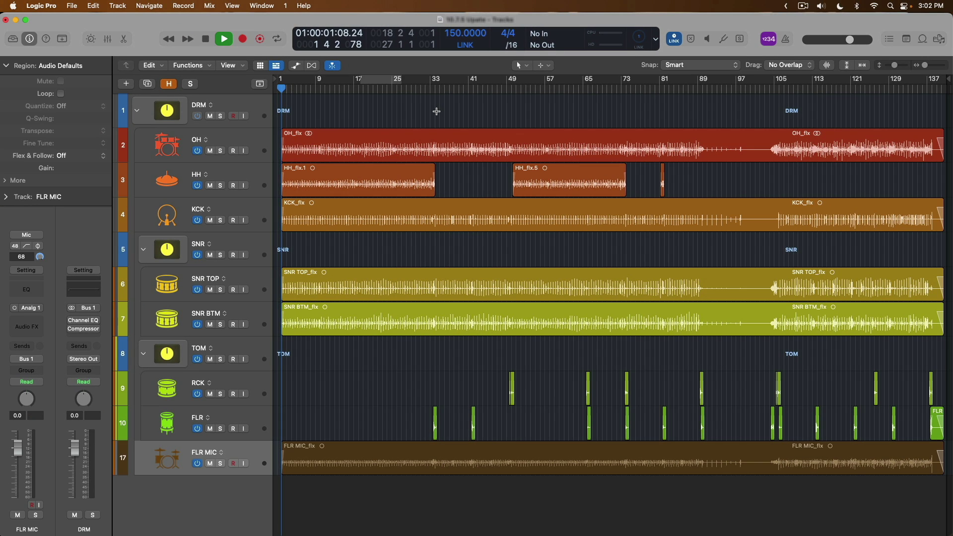
{"action": "key", "text": "space"}
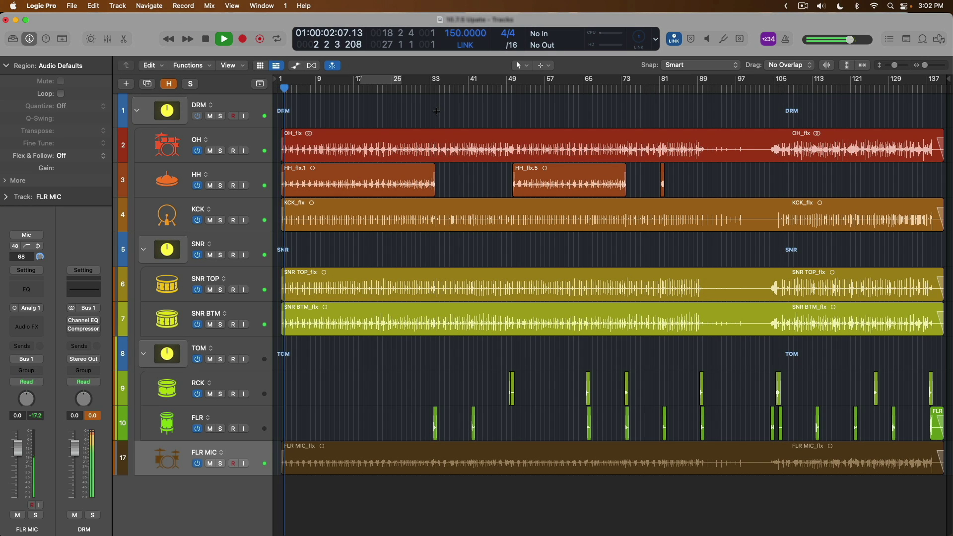
Launch Live's Pop Late Change clip, then return to Logic Pro running at the linked 150 BPM
{"action": "key", "text": "super+Tab"}
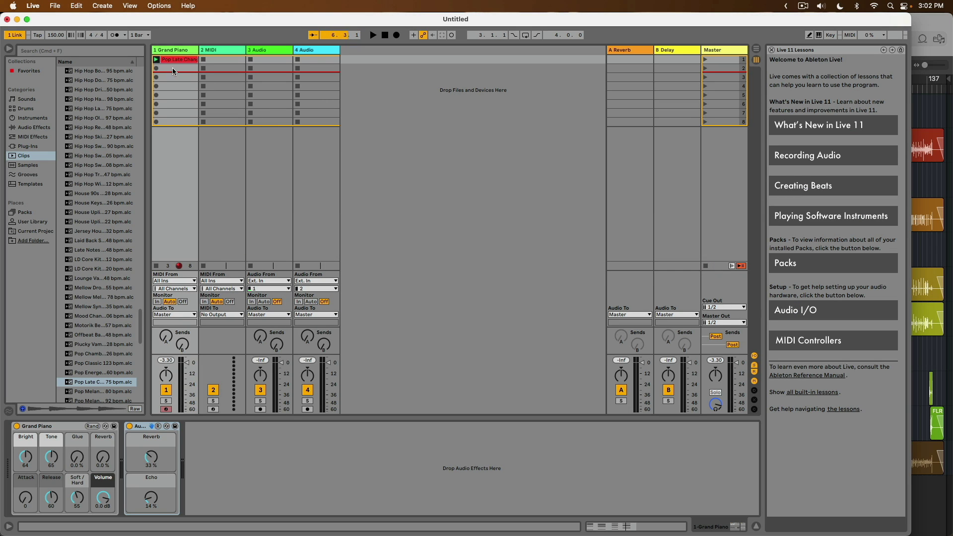
{"action": "left_click", "coordinate": [157, 60]}
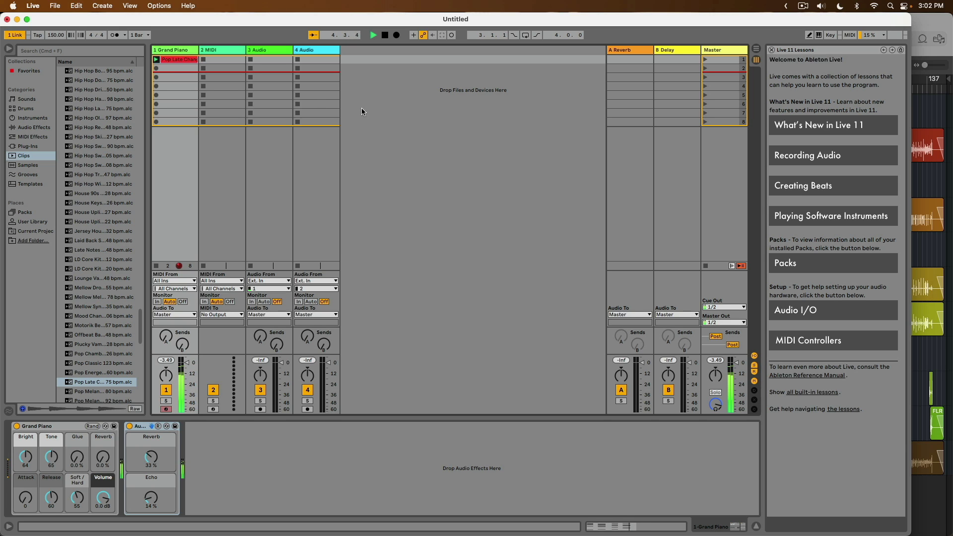
{"action": "key", "text": "super+Tab"}
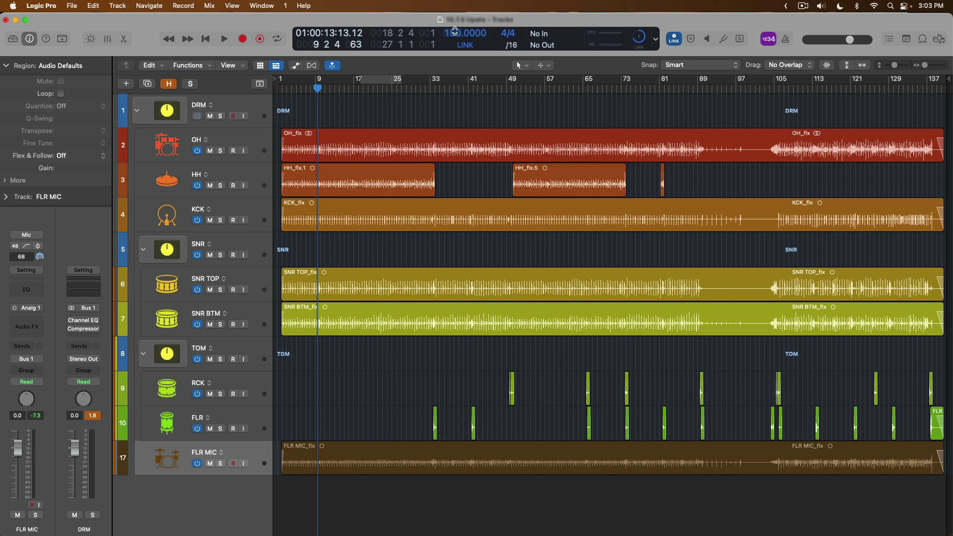
Set Live's tempo to 100 BPM, start Live playing, and return to Logic Pro
{"action": "key", "text": "super+Tab"}
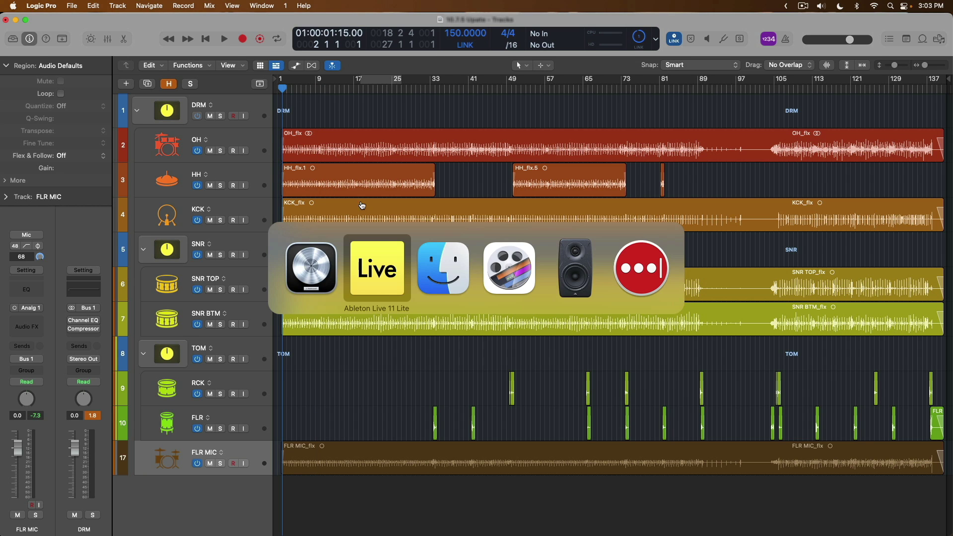
{"action": "left_click", "coordinate": [55, 35]}
{"action": "type", "text": "121"}
{"action": "key", "text": "Return"}
{"action": "type", "text": "98"}
{"action": "key", "text": "Return"}
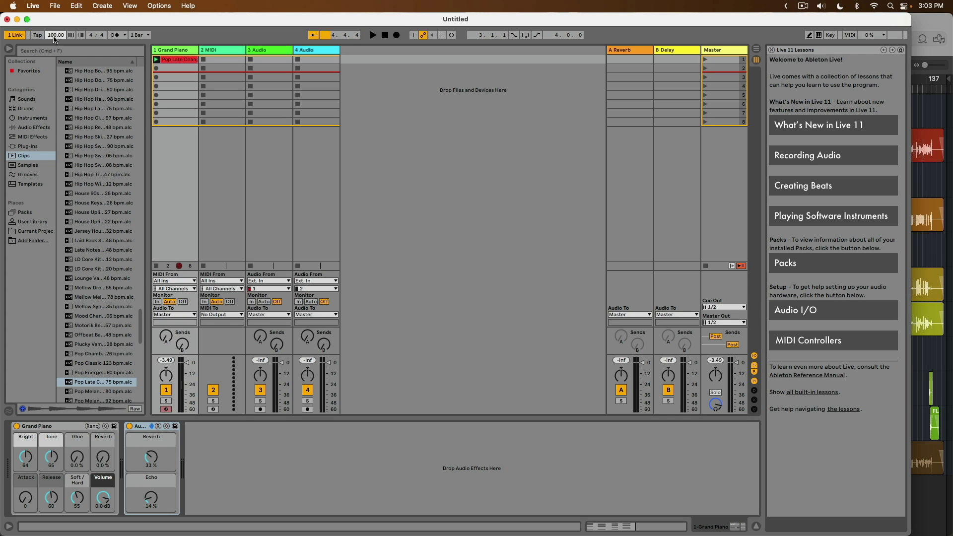
{"action": "left_click", "coordinate": [156, 61]}
{"action": "key", "text": "super+Tab"}
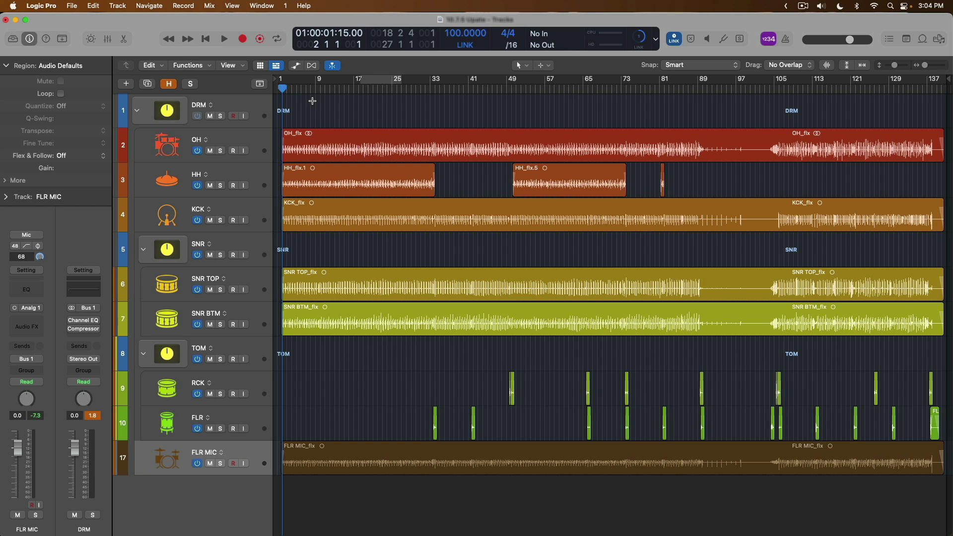
Play the linked project and raise the Stereo Out fader to about +3.7 dB in the Mixer
{"action": "key", "text": "space"}
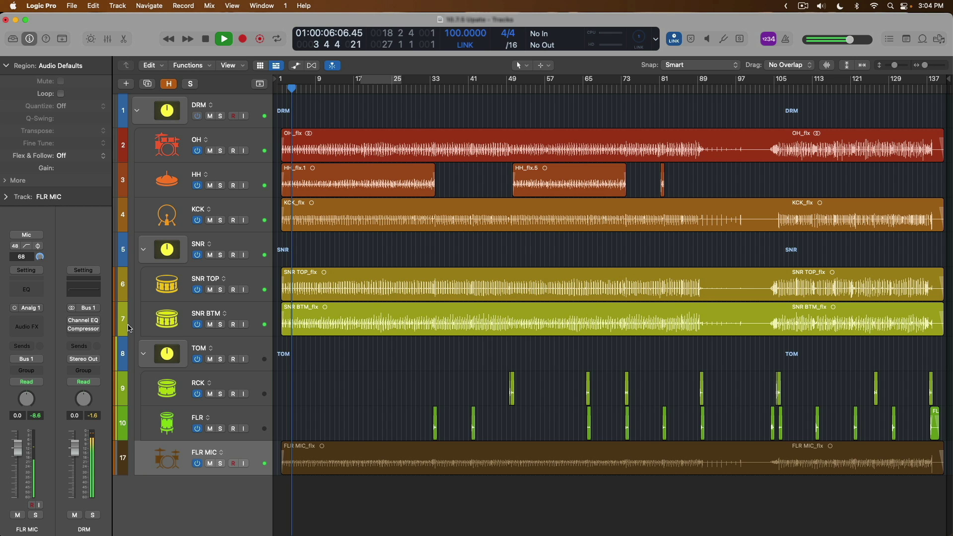
{"action": "key", "text": "x"}
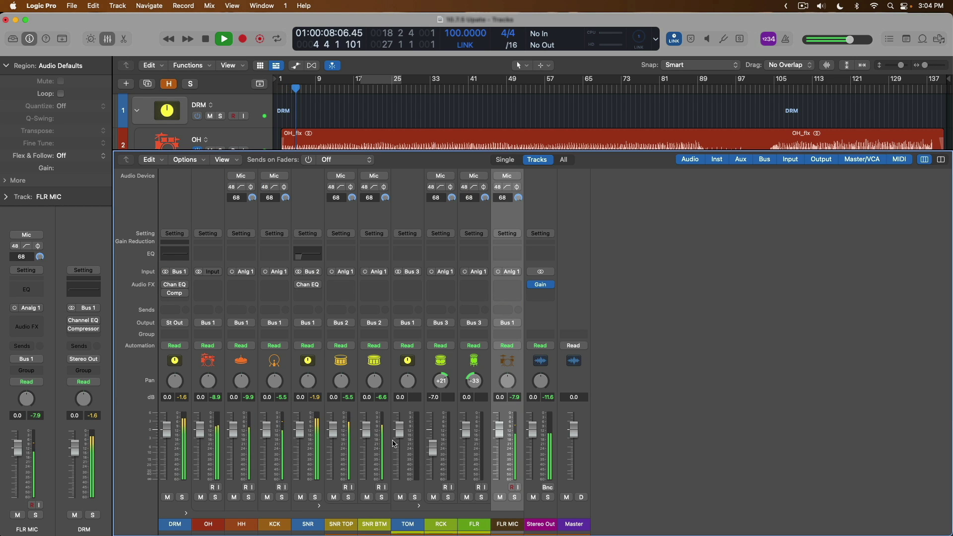
{"action": "left_click_drag", "start_coordinate": [533, 430], "coordinate": [532, 418]}
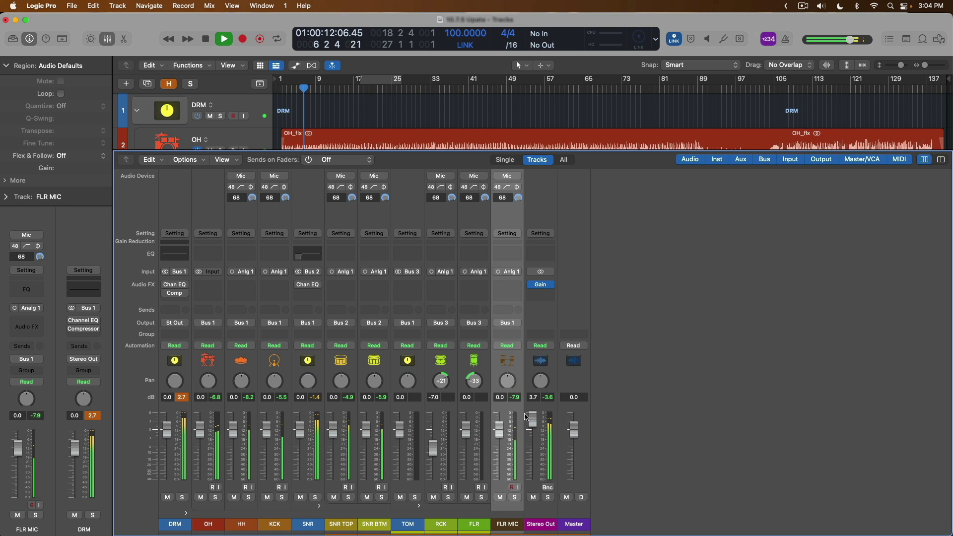
{"action": "key", "text": "x"}
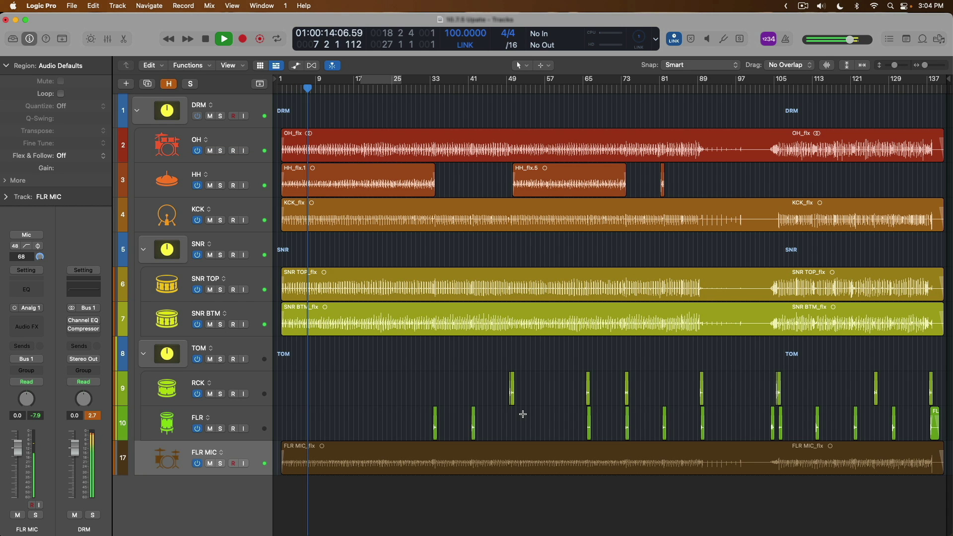
{"action": "key", "text": "super+Tab"}
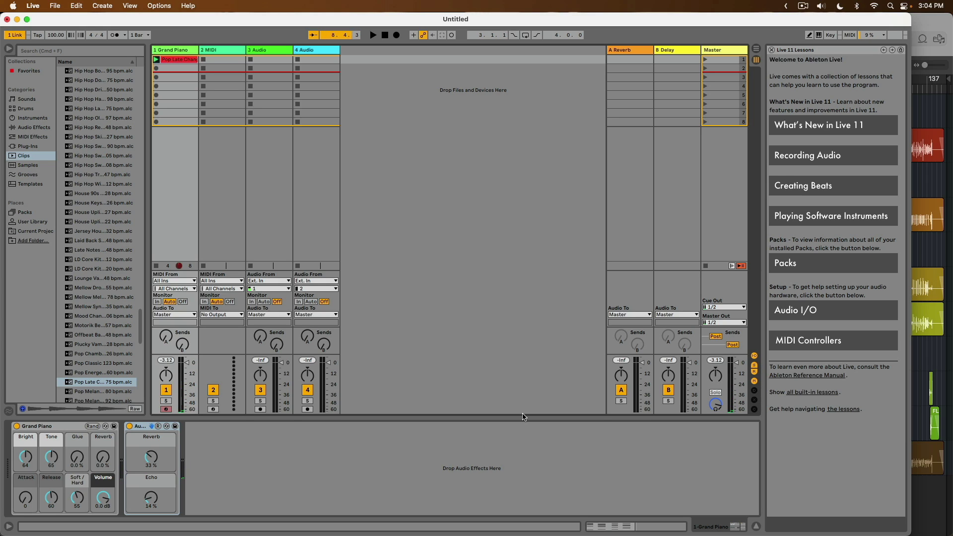
Switch from Ableton Live back to Logic Pro's Dolby Atmos project
{"action": "key", "text": "cmd+Tab"}
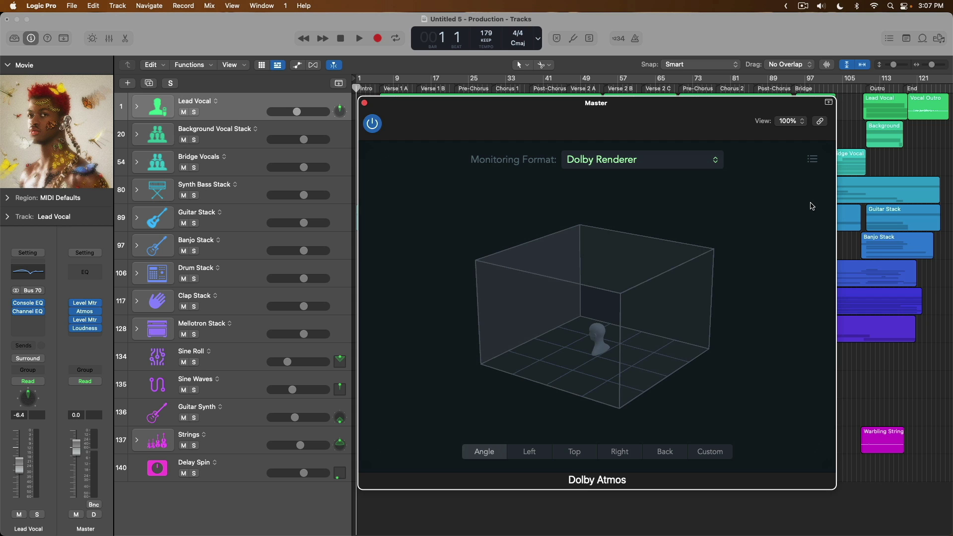
Open the Dolby Atmos Monitoring Format pop-up to view the Binaural and Speakers options
{"action": "left_click", "coordinate": [716, 160]}
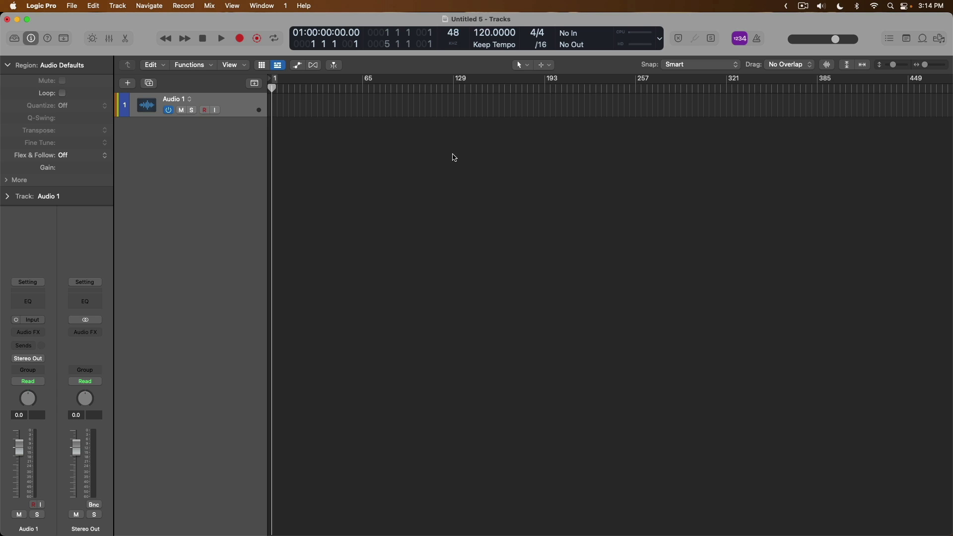
Import 32 Bit File.aif as a new track and show its 48000 32 Bit, 366.6 MB details in Project Audio
{"action": "key", "text": "super+Tab"}
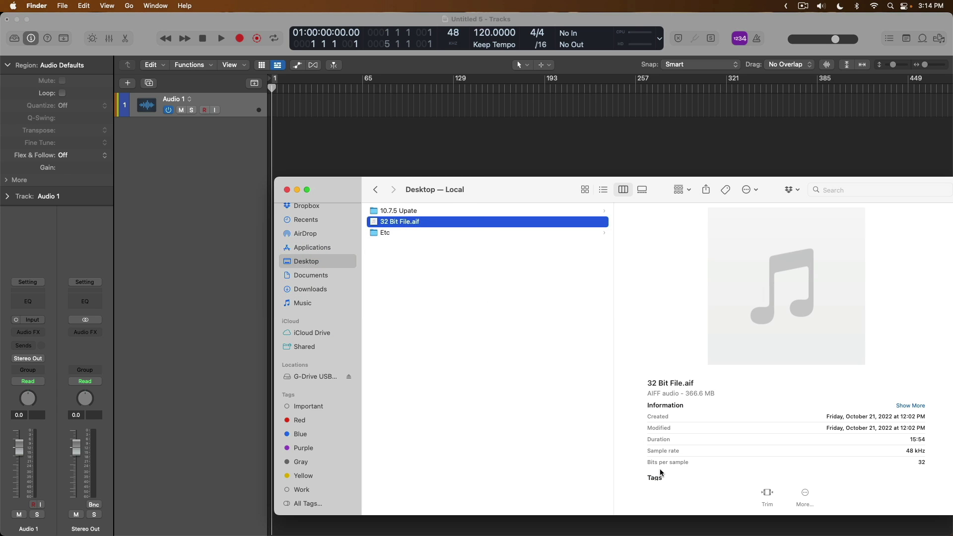
{"action": "left_click_drag", "start_coordinate": [465, 222], "coordinate": [278, 130]}
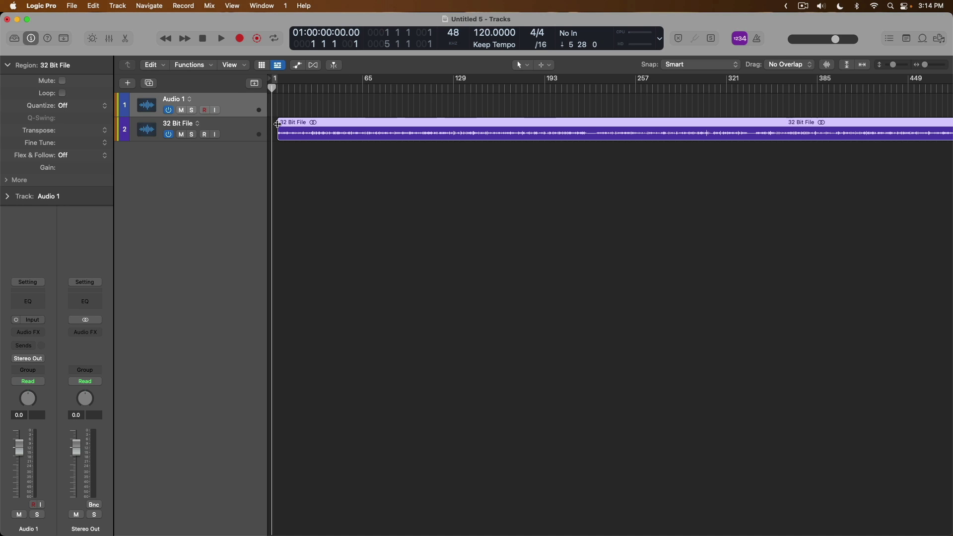
{"action": "left_click", "coordinate": [257, 130]}
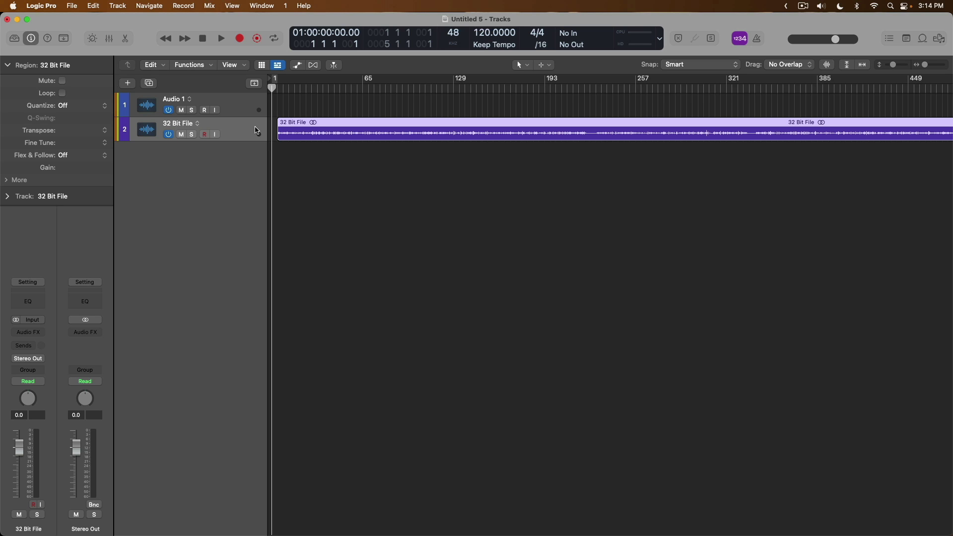
{"action": "key", "text": "f"}
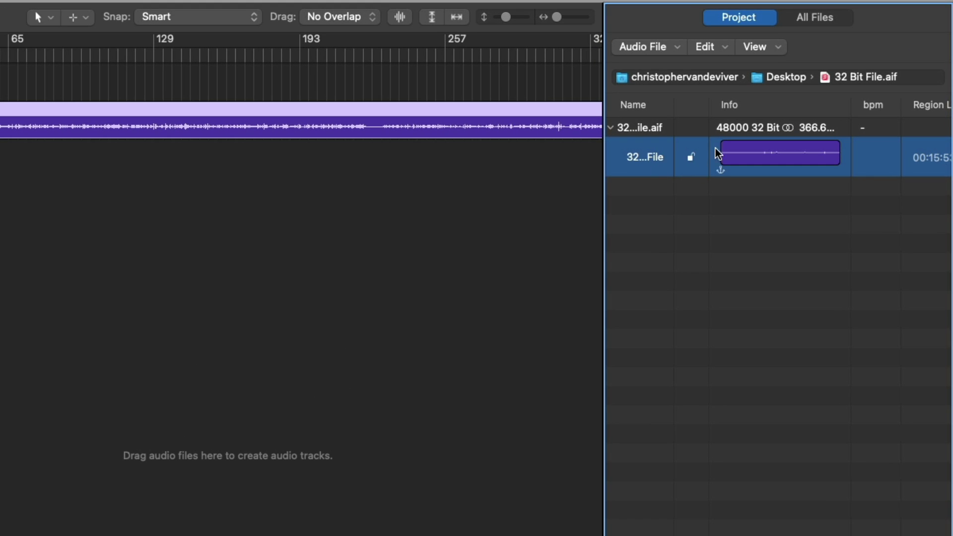
{"action": "left_click_drag", "start_coordinate": [852, 105], "coordinate": [917, 104]}
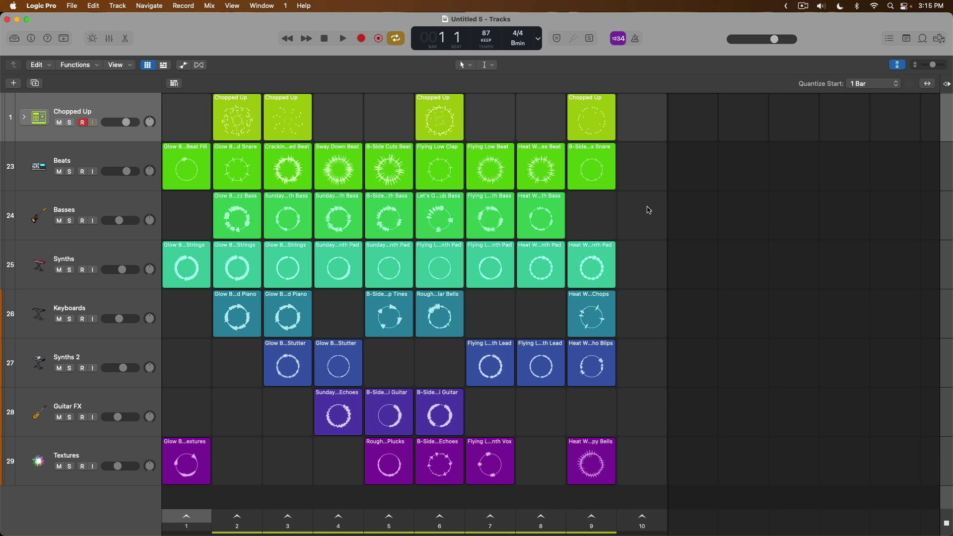
Filter the sound library to show only the Beat Tape pack's sounds
{"action": "key", "text": "y"}
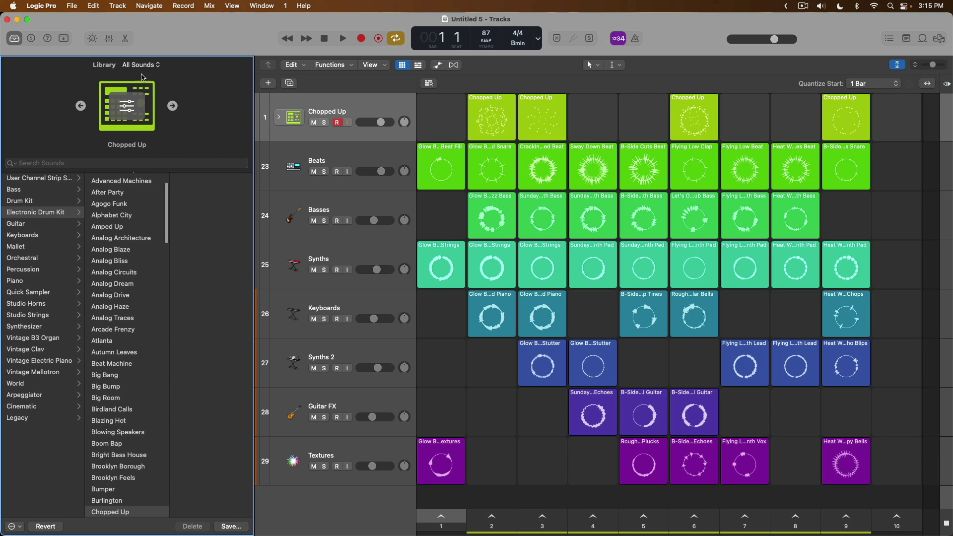
{"action": "left_click", "coordinate": [135, 64]}
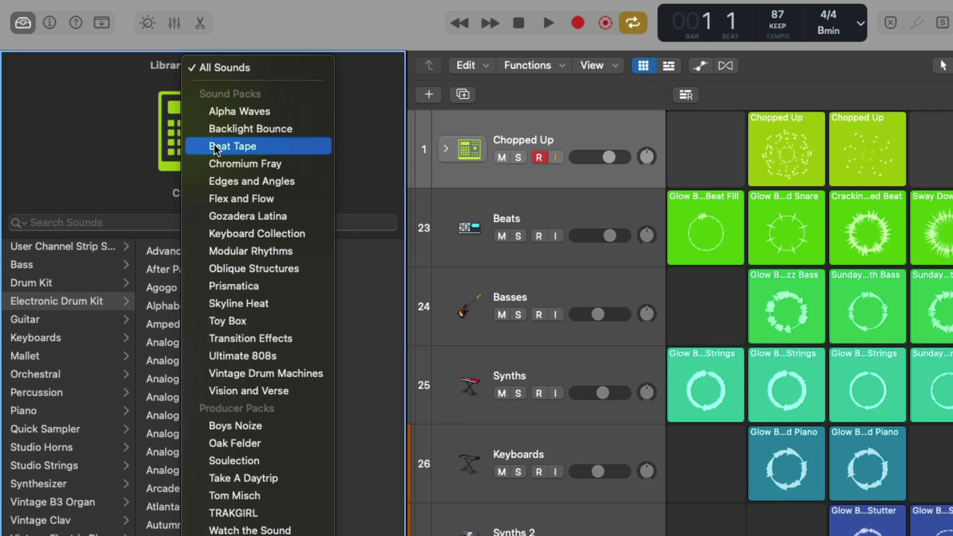
{"action": "left_click", "coordinate": [145, 116]}
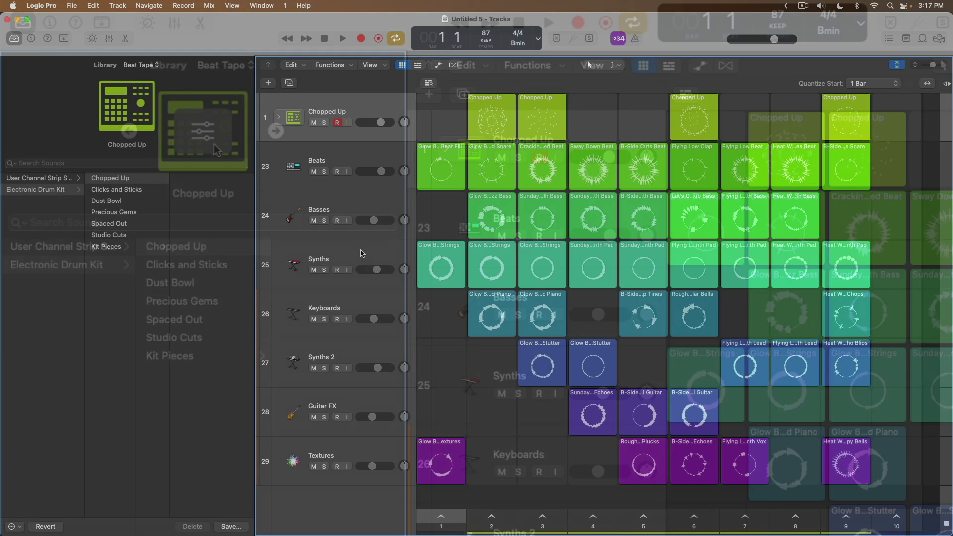
Close the Library and load the Factory Knock A channel strip setting on Stereo Out
{"action": "key", "text": "y"}
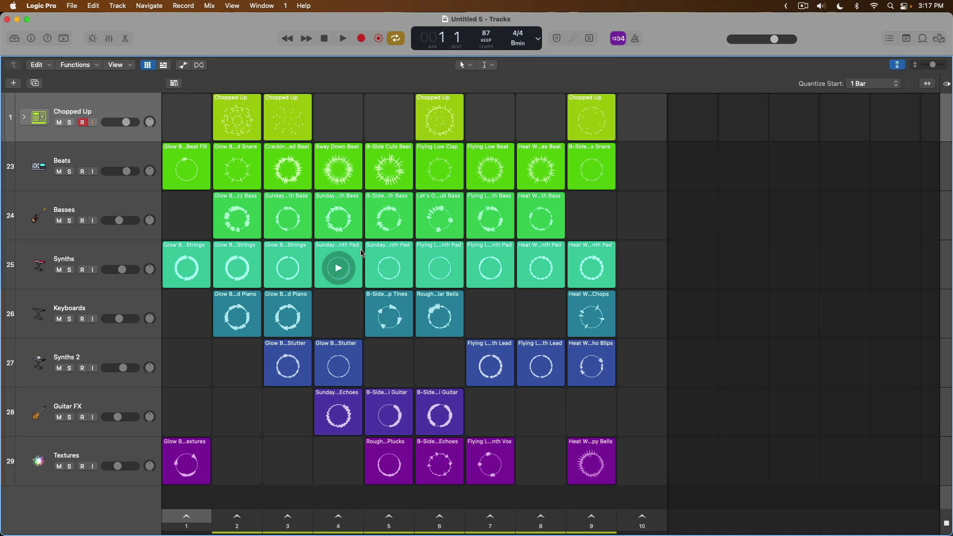
{"action": "key", "text": "x"}
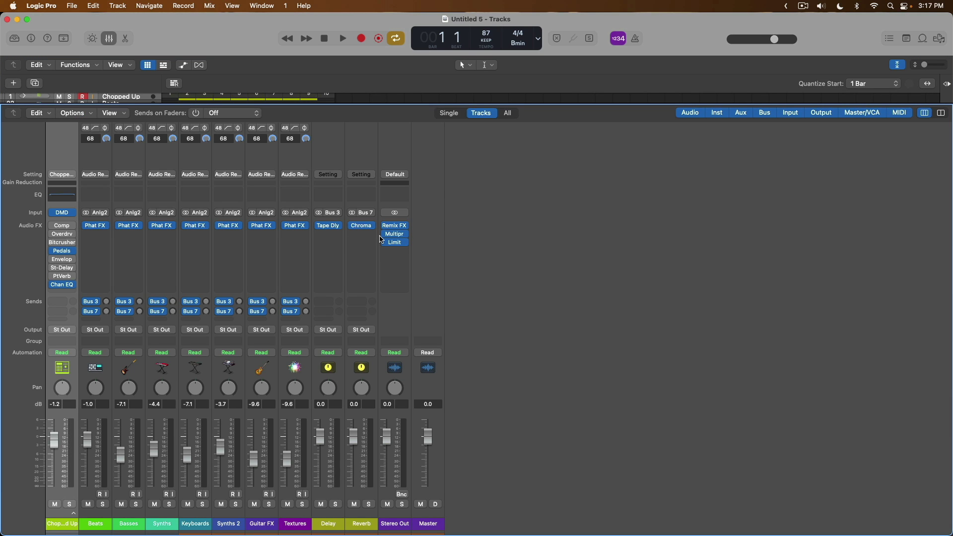
{"action": "left_click", "coordinate": [395, 174]}
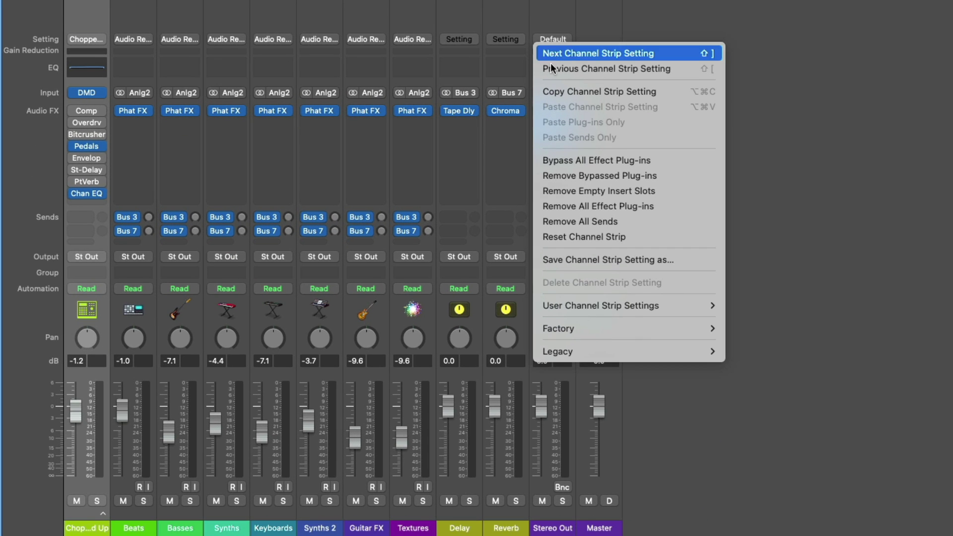
{"action": "mouse_move", "coordinate": [586, 328]}
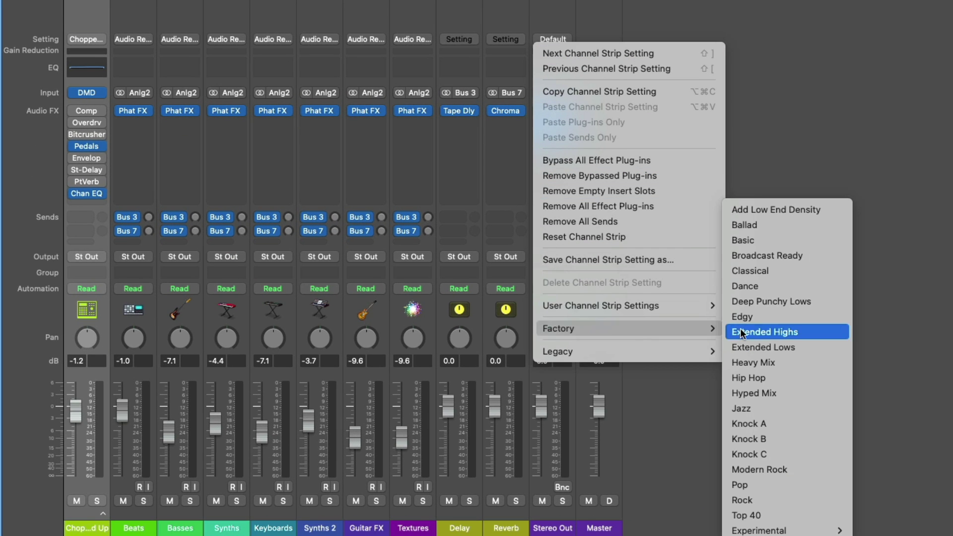
{"action": "left_click", "coordinate": [780, 420]}
Launch scene 3, queue scenes 4, 5 and 6 in turn, then stop playback
{"action": "key", "text": "x"}
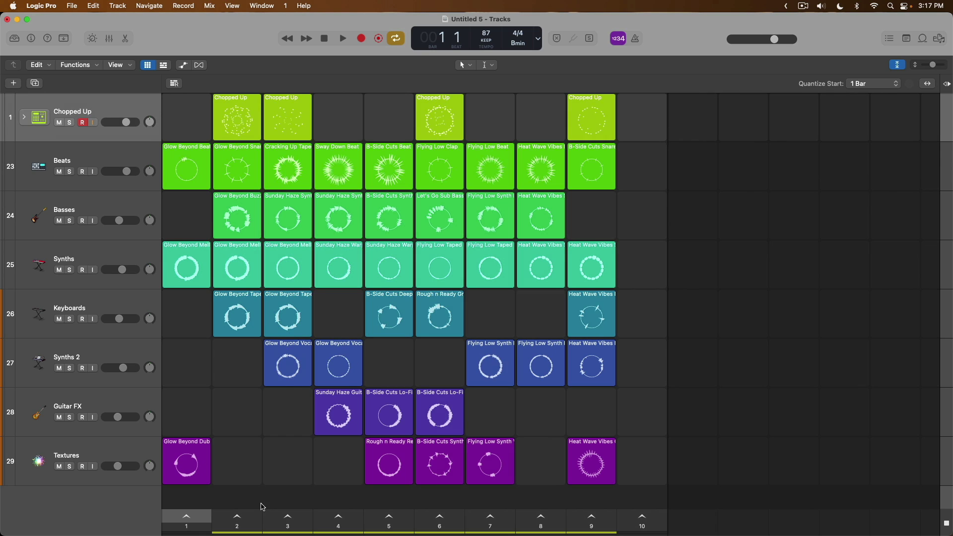
{"action": "left_click", "coordinate": [288, 519]}
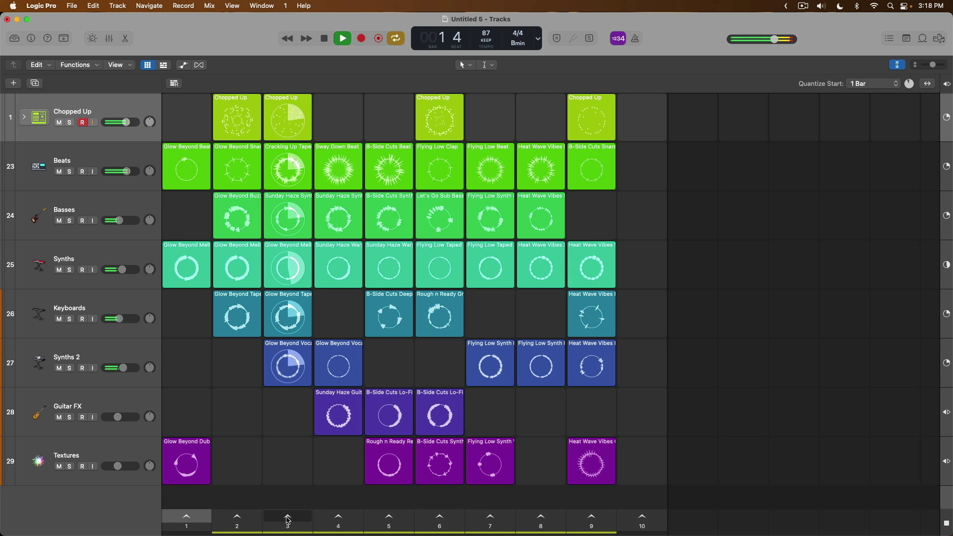
{"action": "left_click", "coordinate": [349, 523]}
{"action": "left_click", "coordinate": [396, 517]}
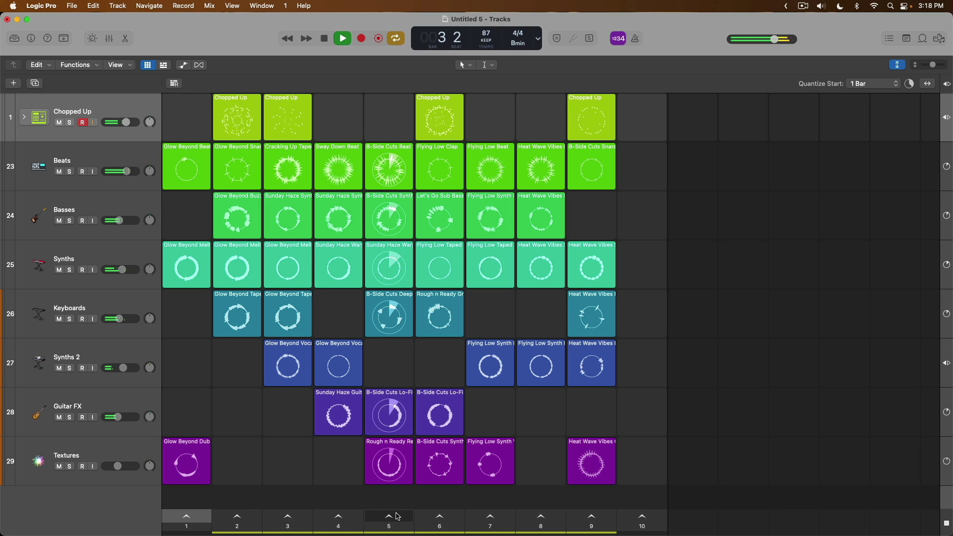
{"action": "left_click", "coordinate": [437, 516]}
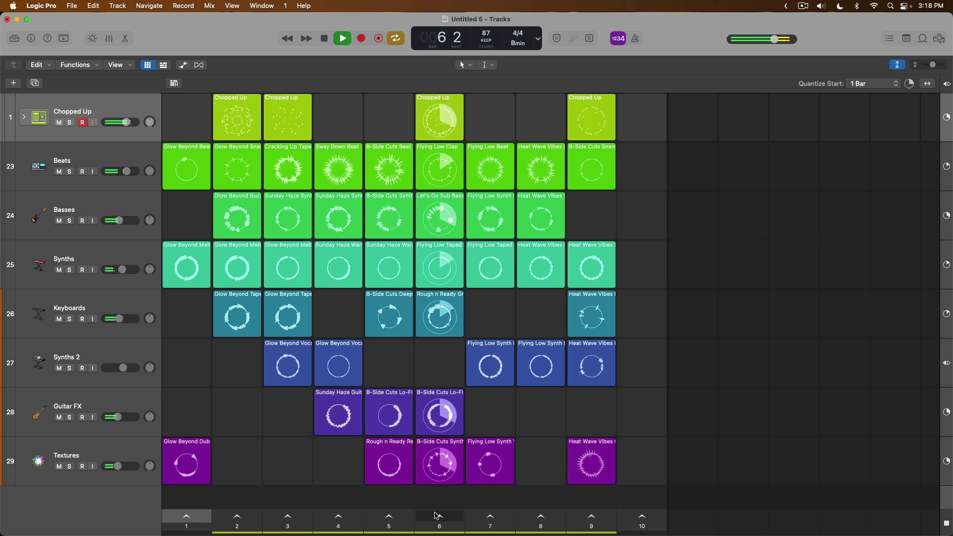
{"action": "key", "text": "space"}
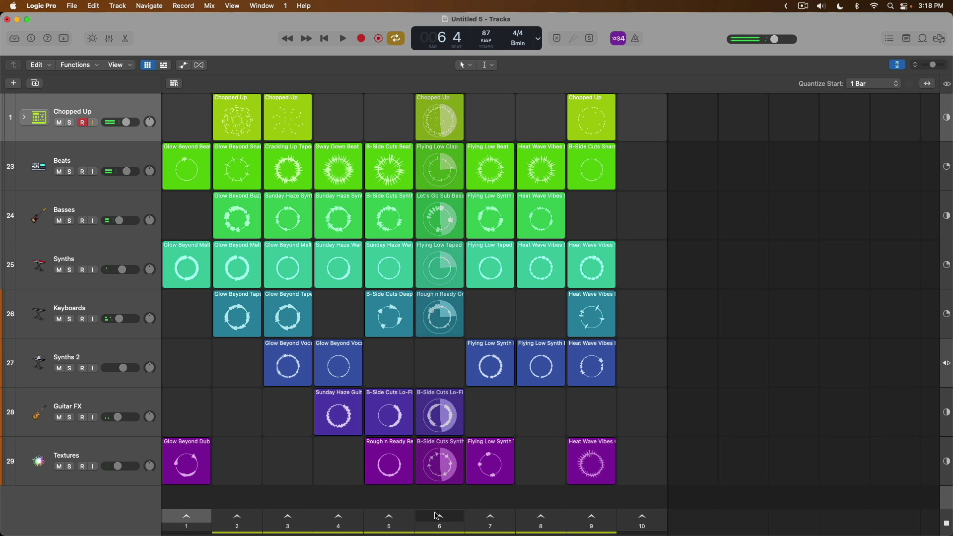